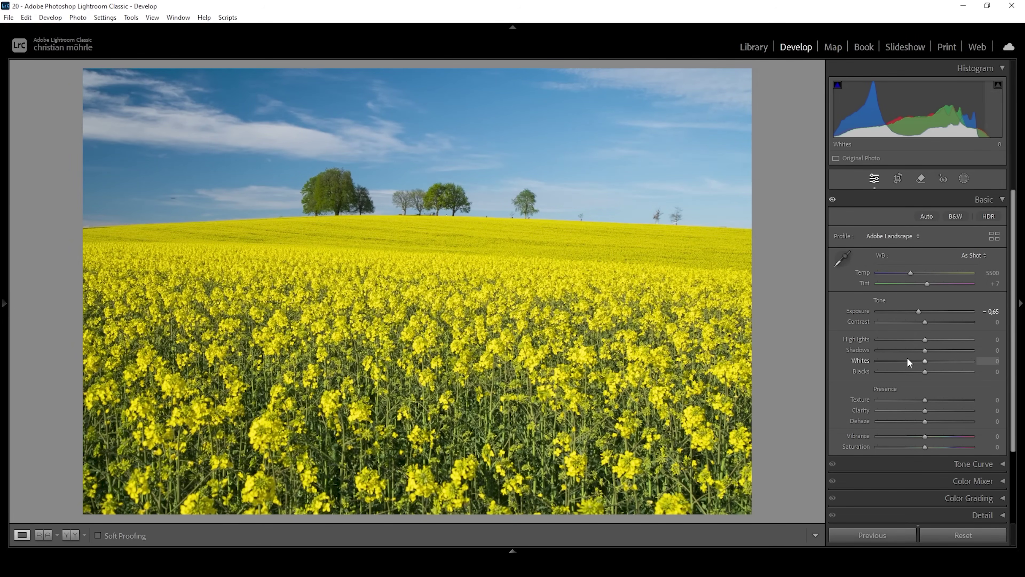
- Set the photo's Shadows to −7, Whites to +9 and Blacks to +22
{"action": "left_click_drag", "start_coordinate": [923, 350], "coordinate": [920, 349]}
{"action": "left_click_drag", "start_coordinate": [927, 362], "coordinate": [934, 365]}
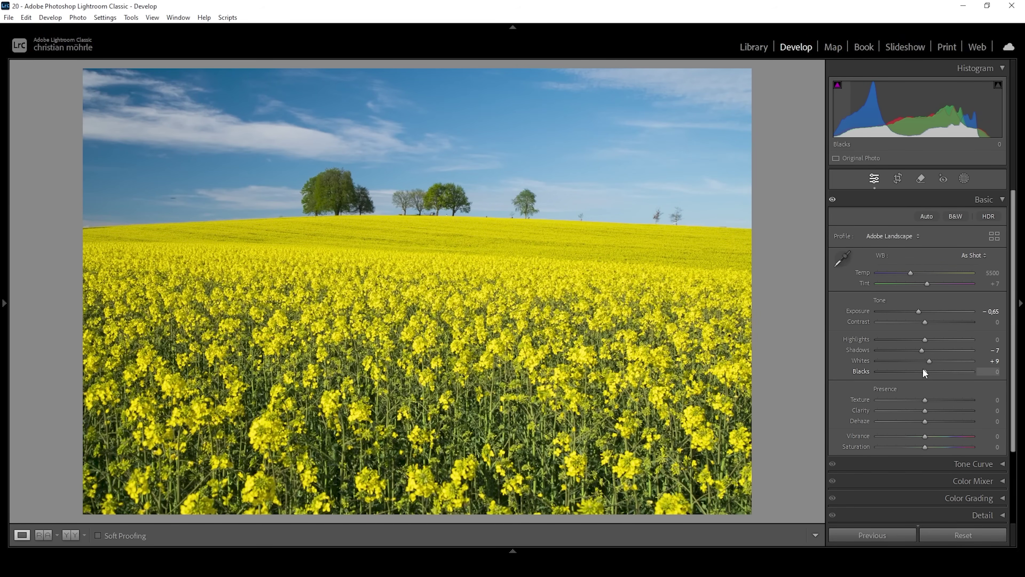
{"action": "left_click", "coordinate": [932, 372]}
{"action": "left_click_drag", "start_coordinate": [933, 372], "coordinate": [938, 373]}
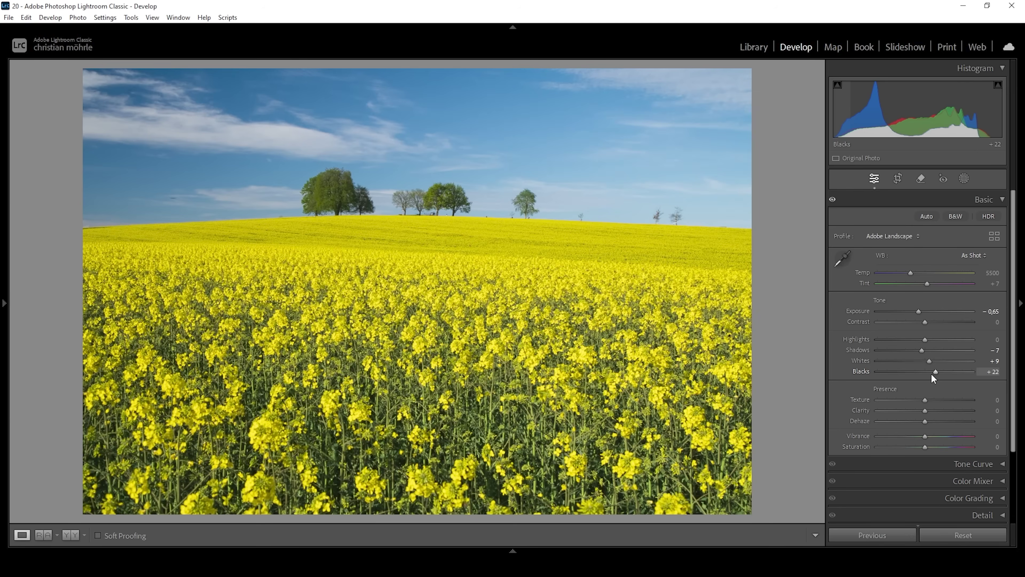
- Adjust the white balance to a Temp of 5400 and a Tint of +1
{"action": "left_click_drag", "start_coordinate": [910, 272], "coordinate": [908, 272]}
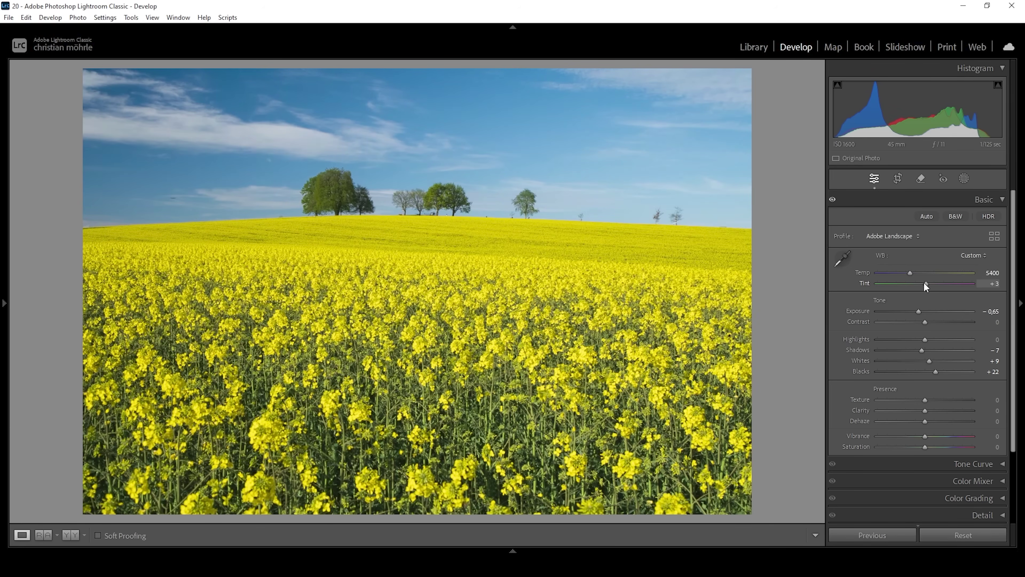
{"action": "double_click", "coordinate": [924, 283]}
{"action": "left_click_drag", "start_coordinate": [923, 283], "coordinate": [924, 283]}
{"action": "left_click", "coordinate": [993, 283]}
{"action": "type", "text": "1"}
{"action": "key", "text": "Return"}
- Set Texture to +7, Clarity to −6 and Dehaze to +3, and compare the photo side by side before and after
{"action": "left_click_drag", "start_coordinate": [924, 411], "coordinate": [921, 411]}
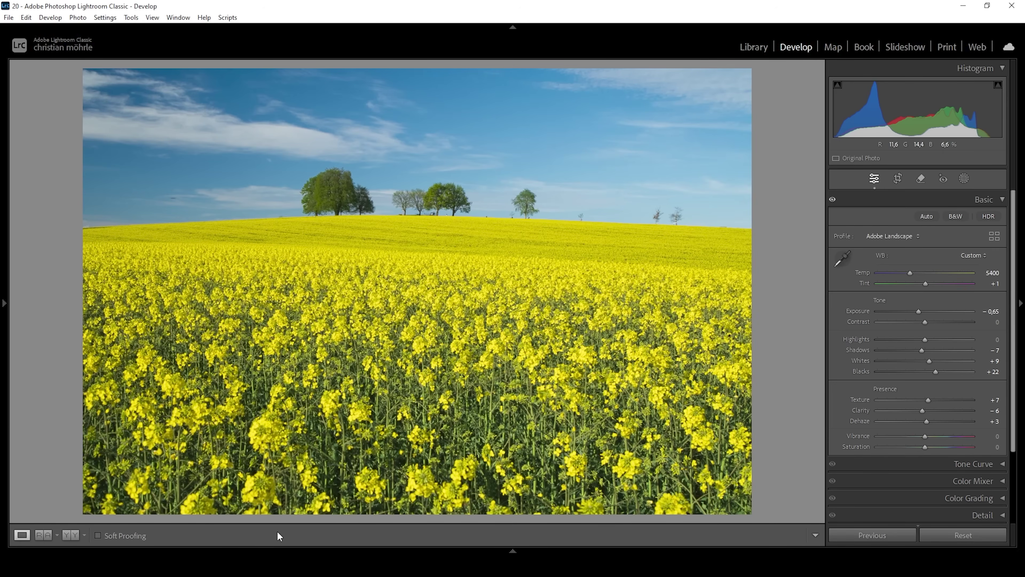
{"action": "left_click", "coordinate": [73, 538]}
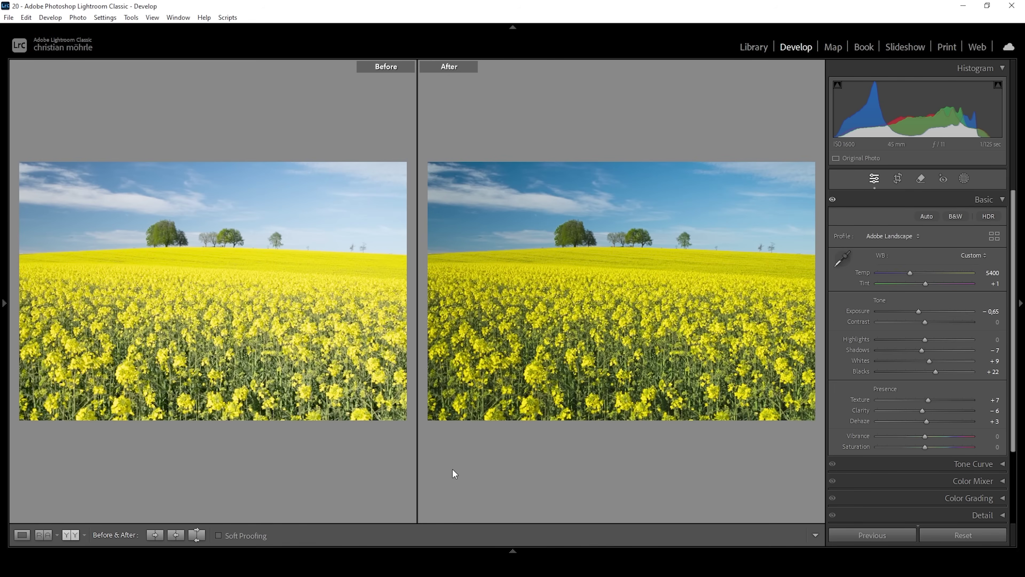
{"action": "left_click", "coordinate": [21, 534]}
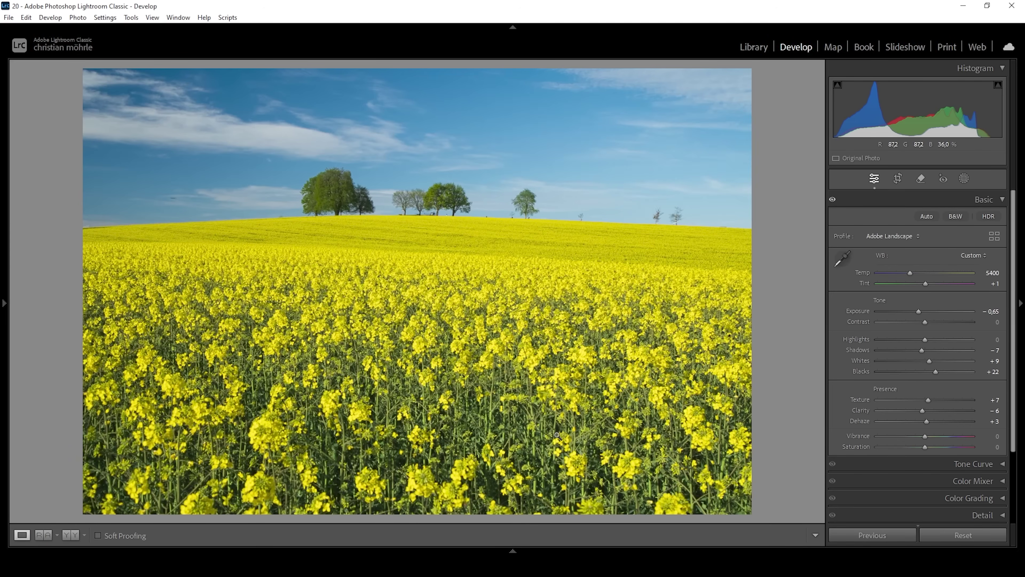
- Create a mask that selects the sky and set its Contrast to 53
{"action": "left_click", "coordinate": [963, 179]}
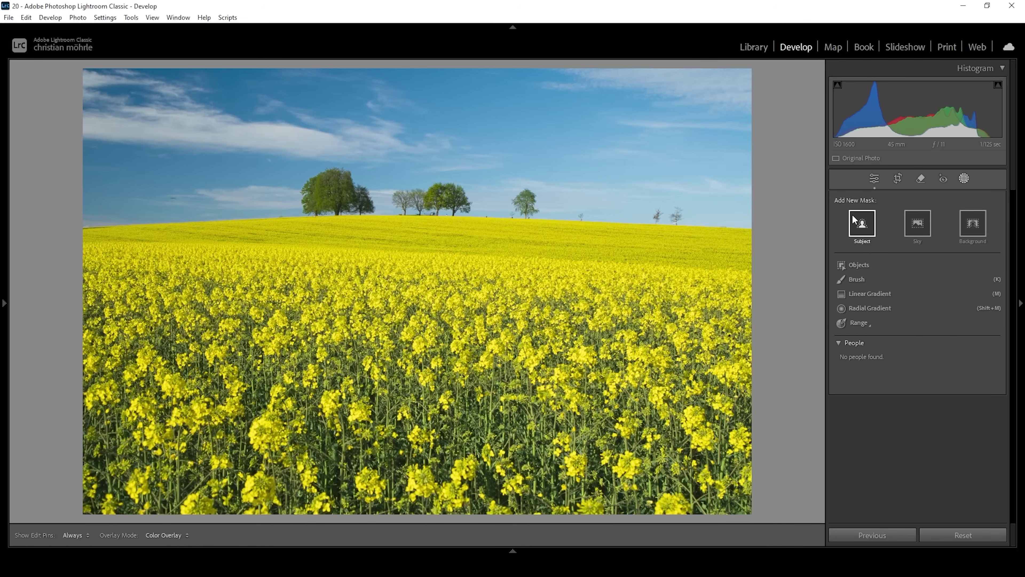
{"action": "left_click", "coordinate": [912, 227]}
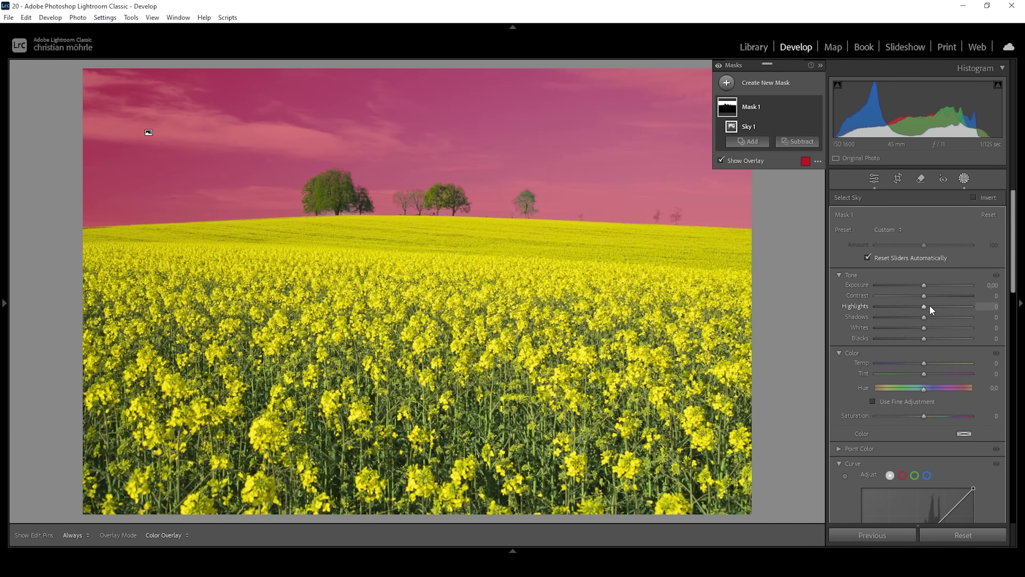
{"action": "left_click_drag", "start_coordinate": [923, 296], "coordinate": [946, 299]}
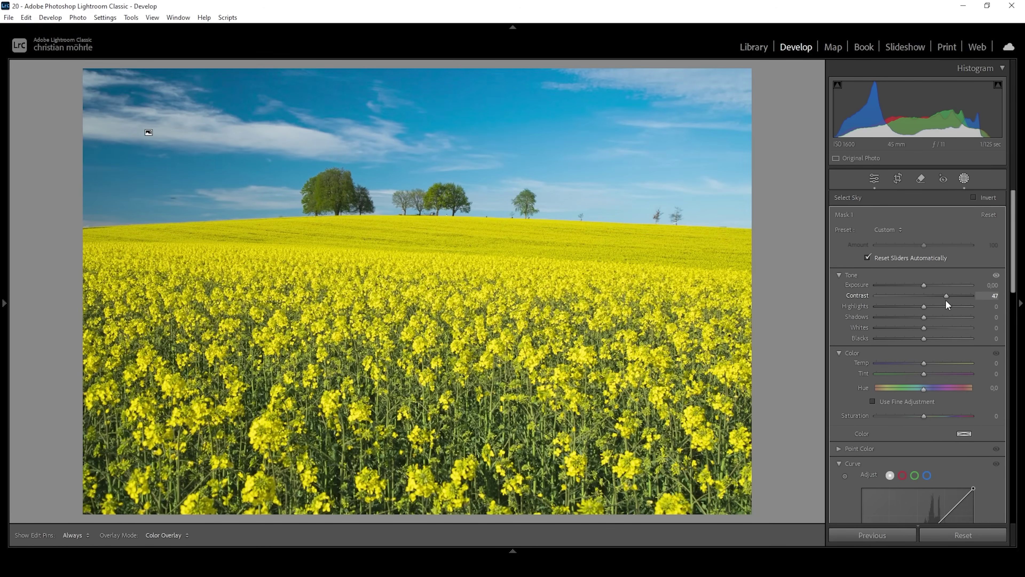
{"action": "left_click_drag", "start_coordinate": [948, 299], "coordinate": [949, 300]}
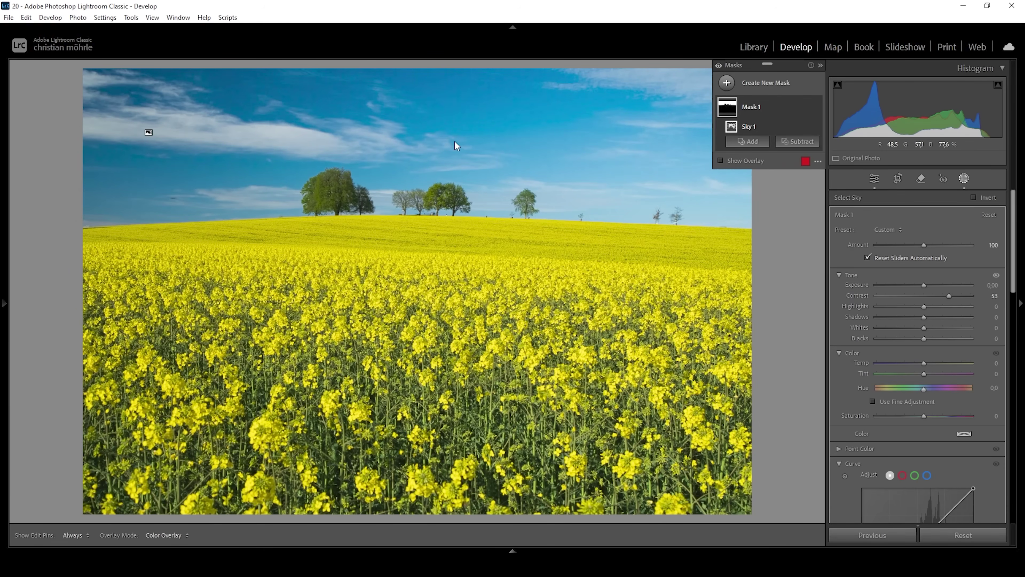
- Shift the sky mask's color with Temp 9, Tint −20 and Saturation −9
{"action": "left_click_drag", "start_coordinate": [924, 367], "coordinate": [926, 367]}
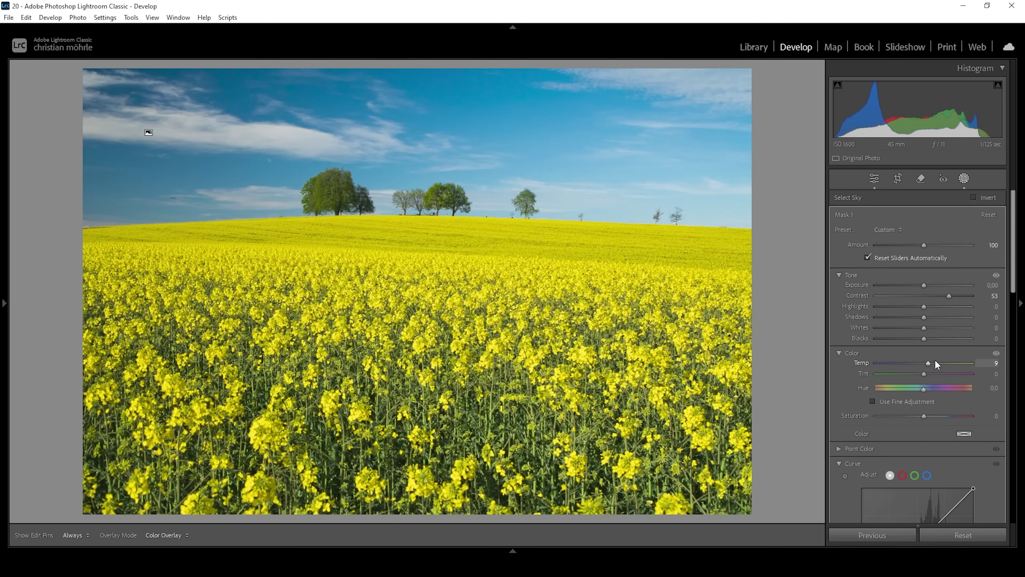
{"action": "left_click_drag", "start_coordinate": [935, 362], "coordinate": [936, 362]}
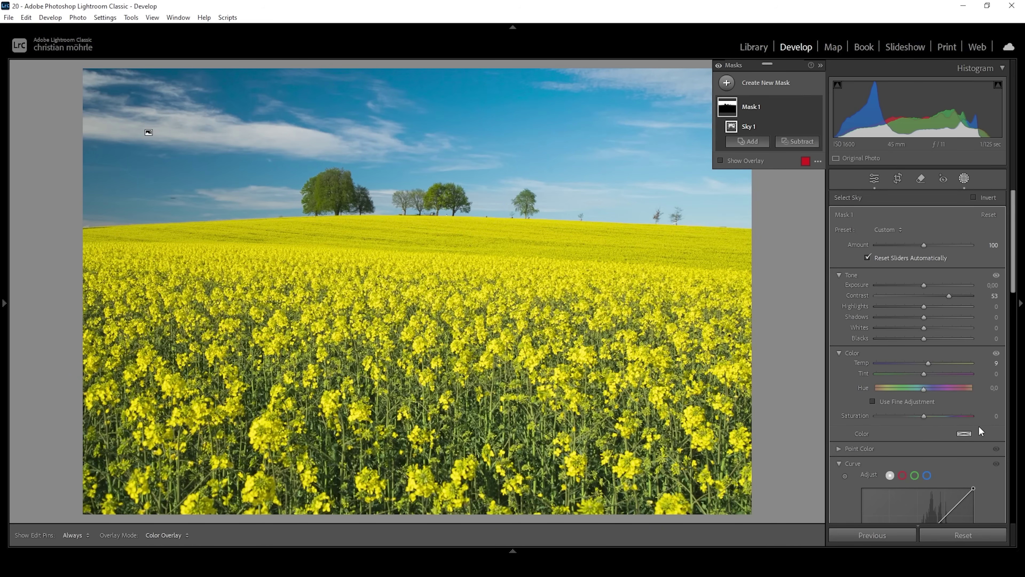
{"action": "left_click_drag", "start_coordinate": [924, 373], "coordinate": [924, 373]}
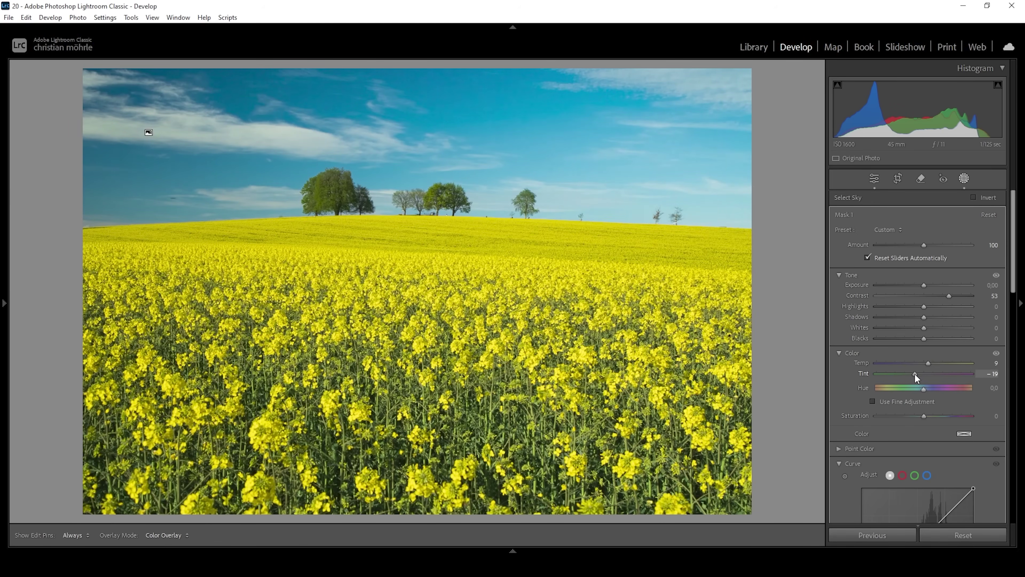
{"action": "left_click_drag", "start_coordinate": [914, 374], "coordinate": [913, 374]}
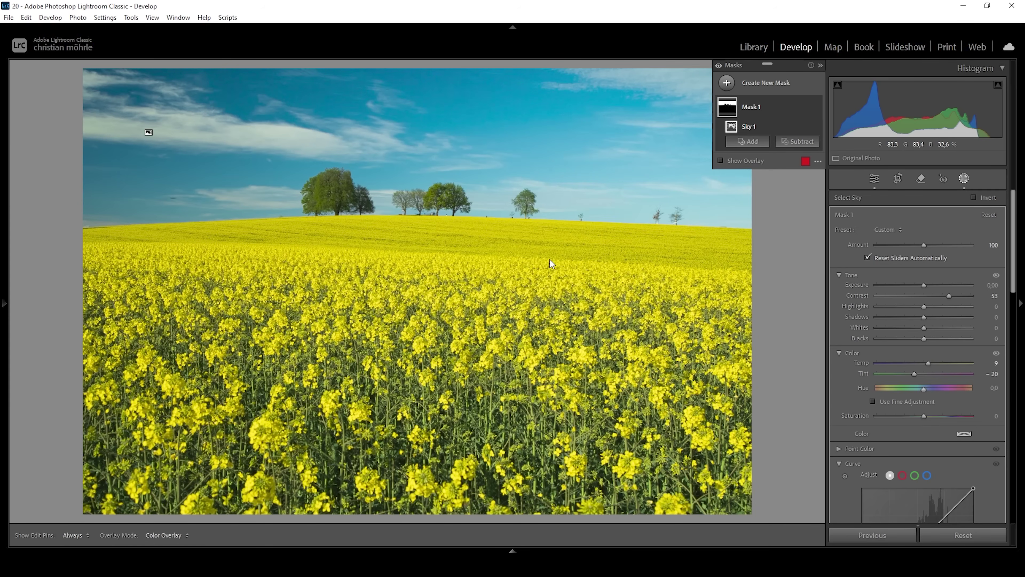
{"action": "left_click_drag", "start_coordinate": [924, 419], "coordinate": [920, 416]}
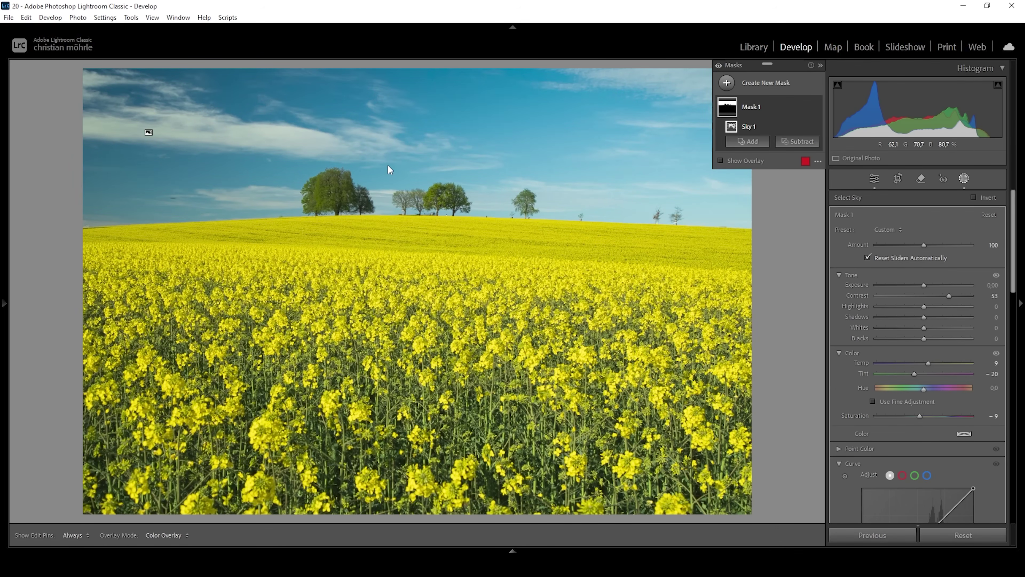
- Create a second sky mask and subtract a vertical linear gradient so only the sky near the horizon is selected
{"action": "left_click", "coordinate": [727, 85]}
{"action": "left_click", "coordinate": [785, 119]}
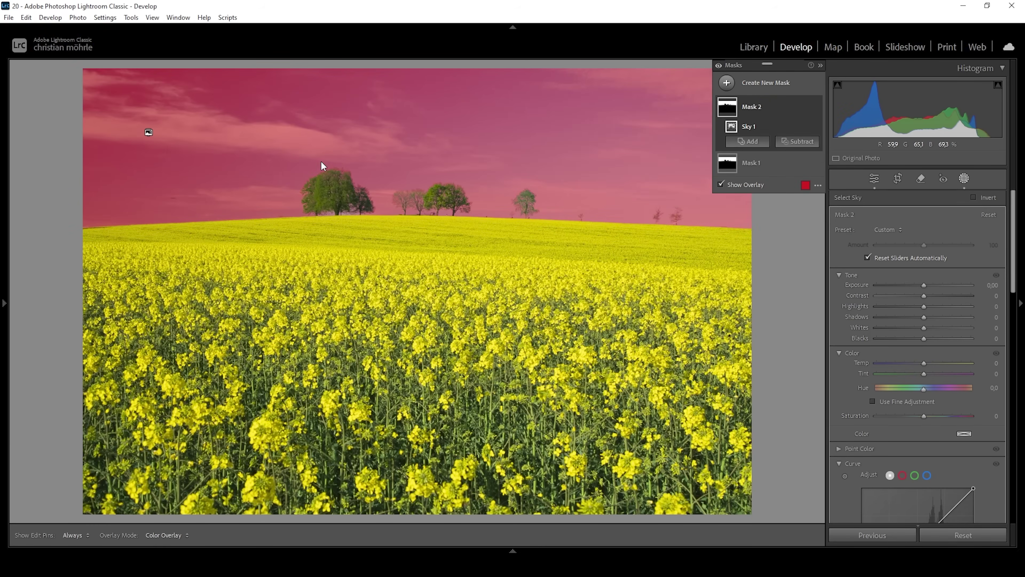
{"action": "left_click", "coordinate": [798, 141]}
{"action": "left_click", "coordinate": [817, 258]}
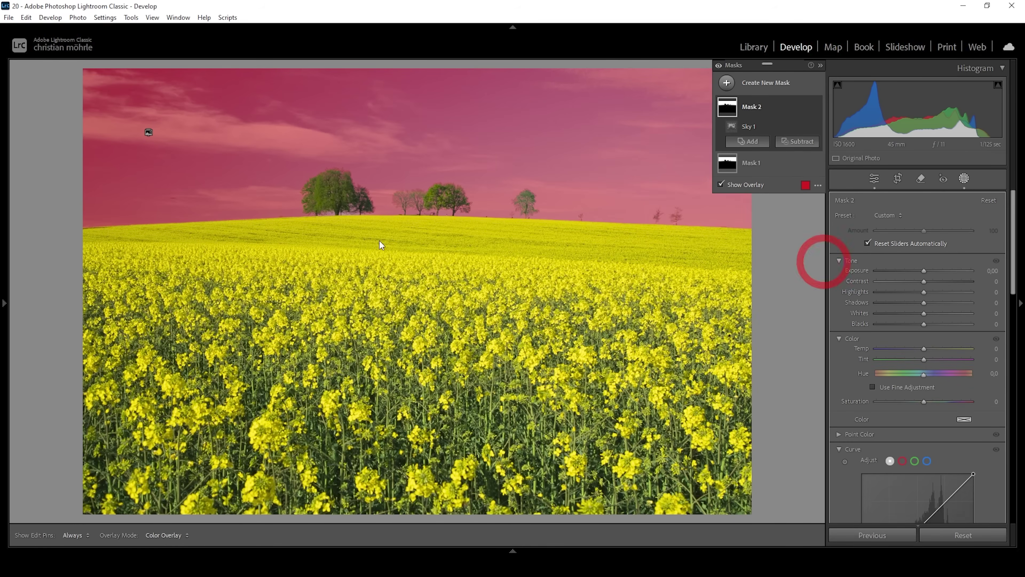
{"action": "left_click_drag", "start_coordinate": [267, 141], "coordinate": [282, 286]}
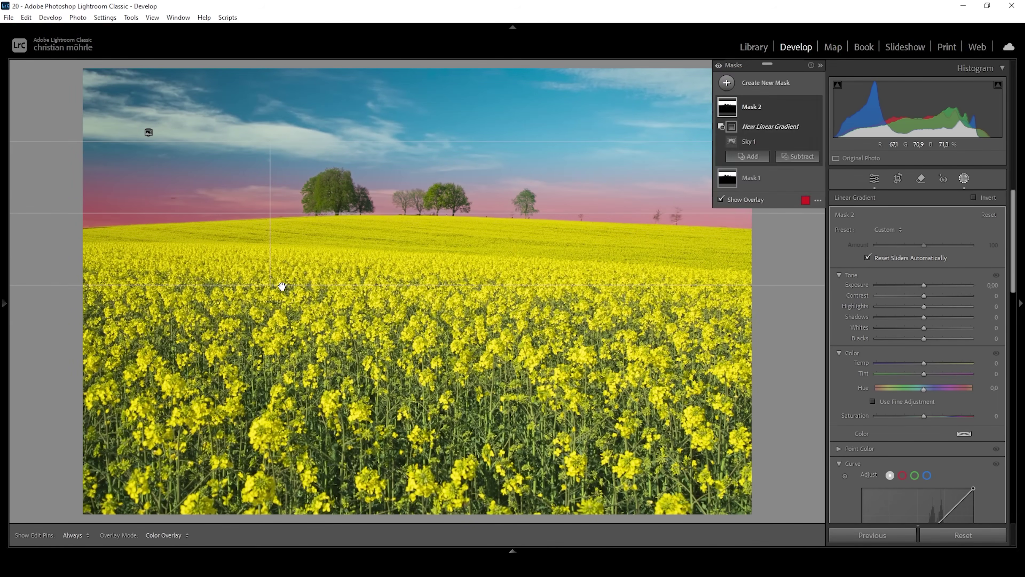
{"action": "left_click_drag", "start_coordinate": [268, 291], "coordinate": [268, 298]}
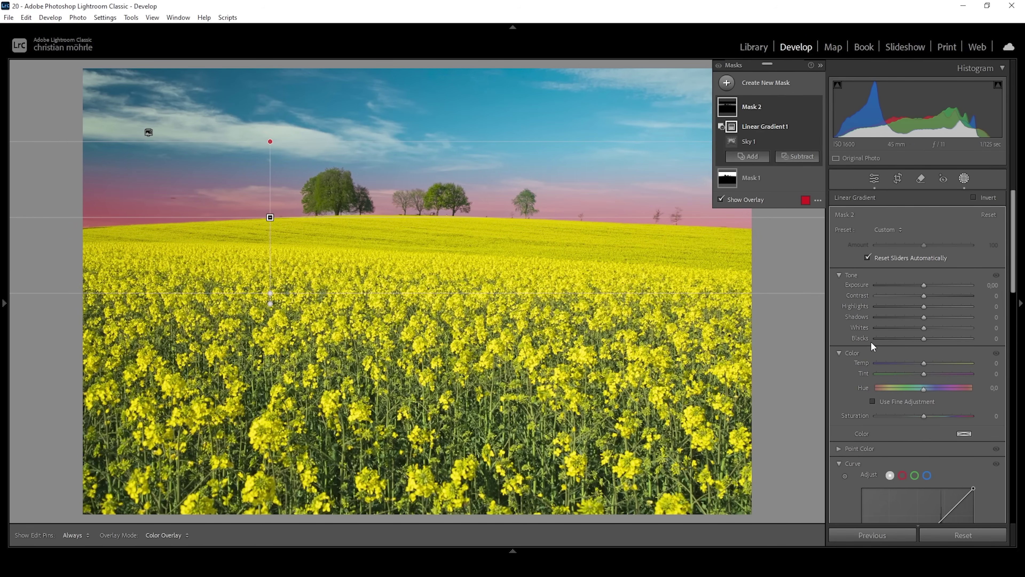
- Brighten and haze the horizon mask with Exposure 1.30 and Dehaze −21
{"action": "left_click_drag", "start_coordinate": [924, 284], "coordinate": [941, 283]}
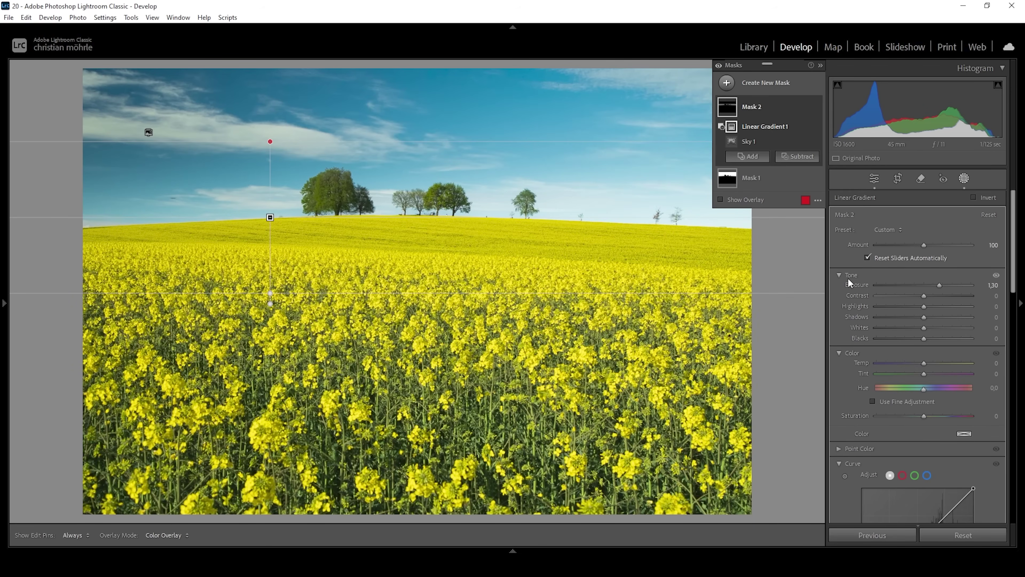
{"action": "scroll", "coordinate": [939, 386], "scroll_direction": "down", "scroll_amount": 5}
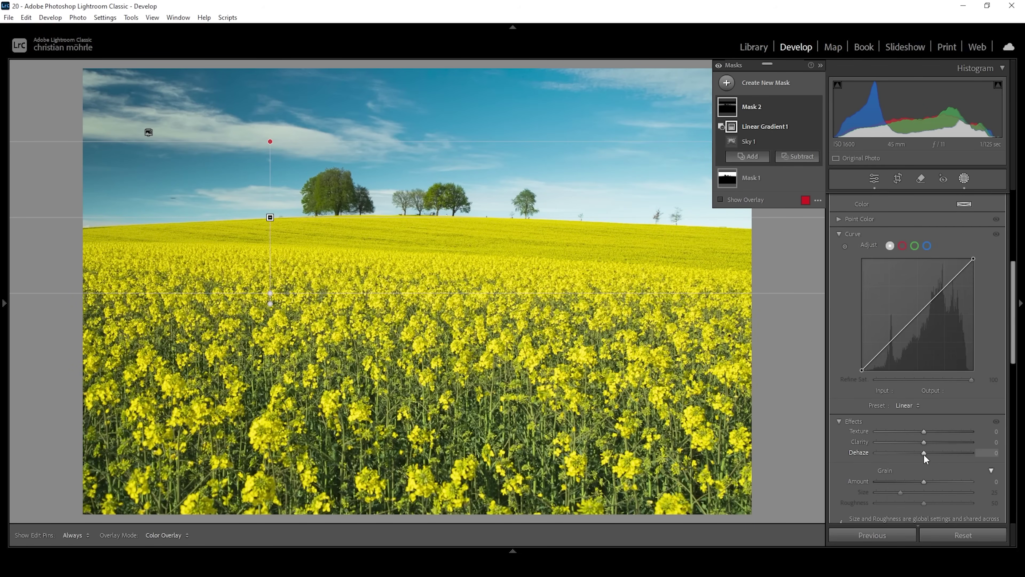
{"action": "left_click_drag", "start_coordinate": [924, 452], "coordinate": [921, 452]}
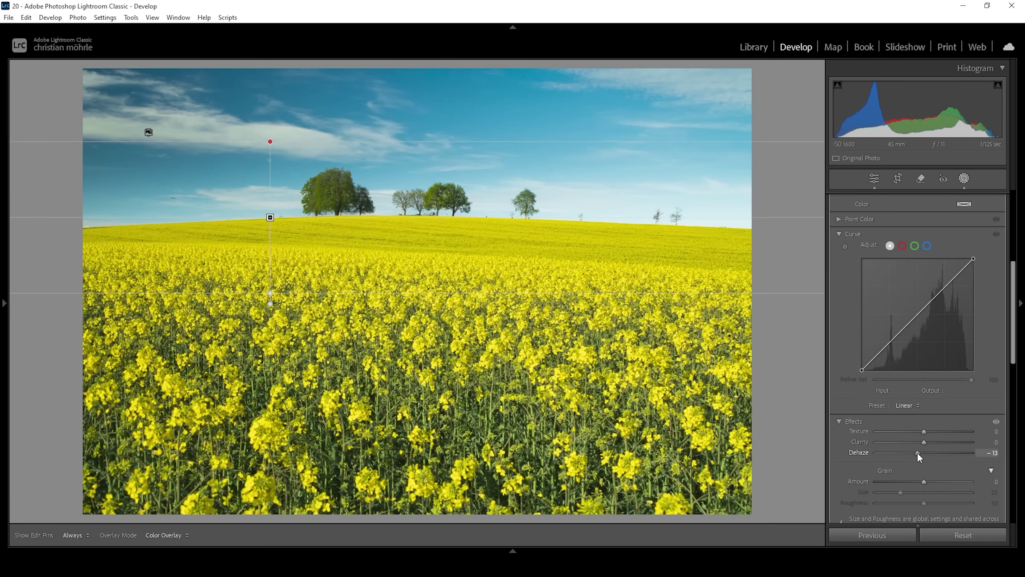
{"action": "left_click_drag", "start_coordinate": [914, 451], "coordinate": [913, 452]}
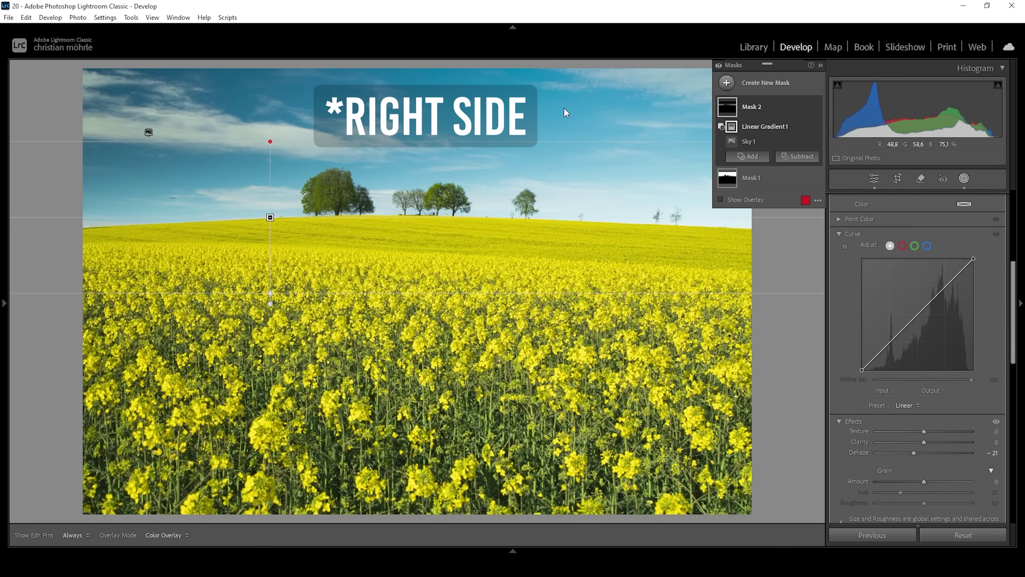
- Create a color range mask sampled from the blue sky above the single tree and set Refine to 37
{"action": "left_click", "coordinate": [726, 82]}
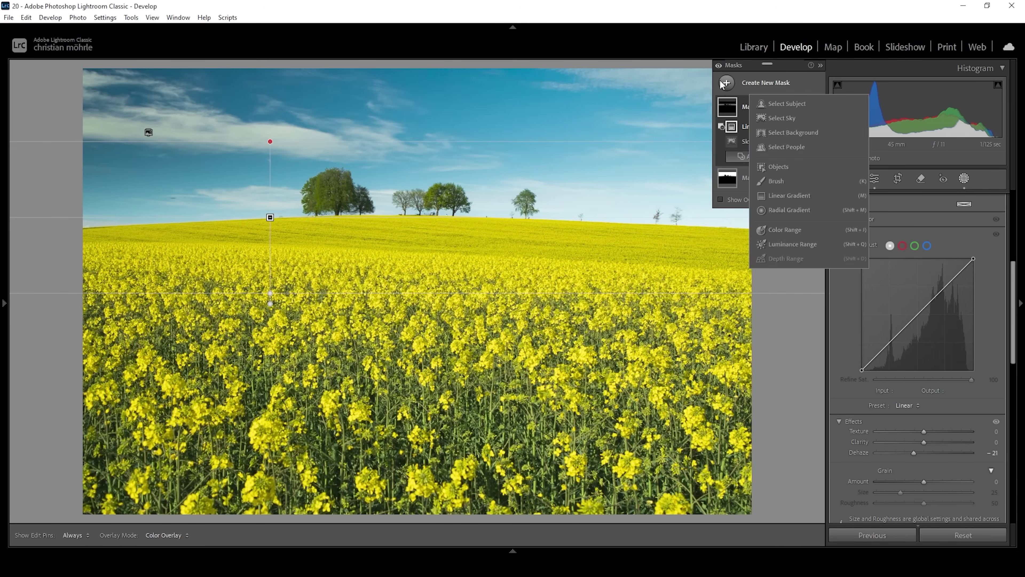
{"action": "left_click", "coordinate": [796, 228]}
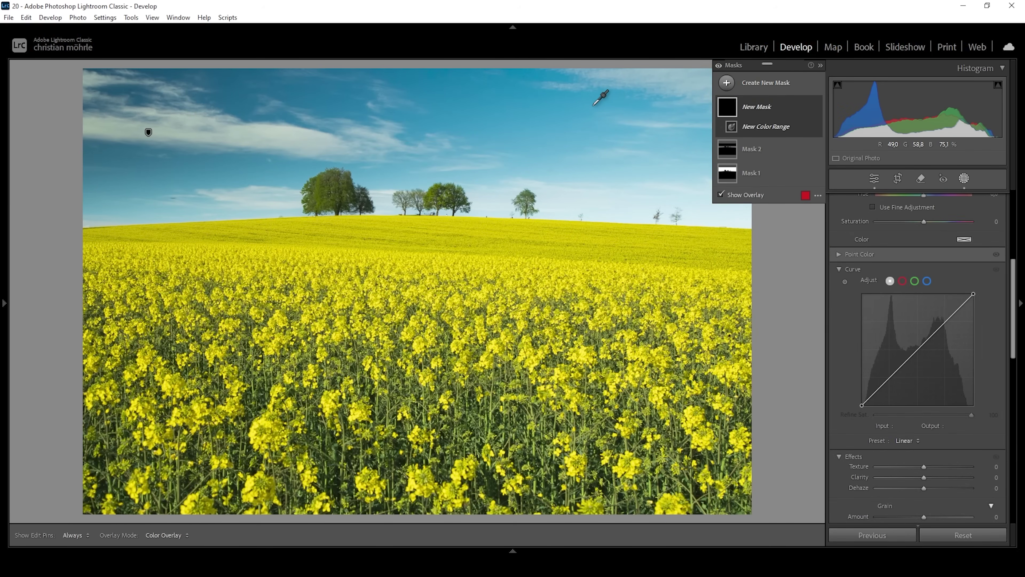
{"action": "left_click", "coordinate": [592, 108]}
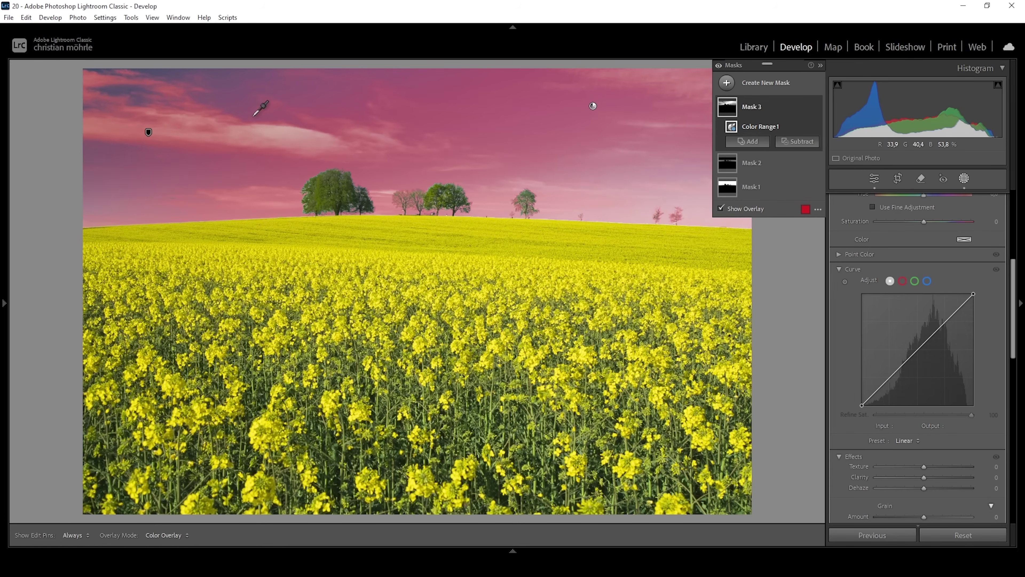
{"action": "scroll", "coordinate": [914, 321], "scroll_direction": "up", "scroll_amount": 5}
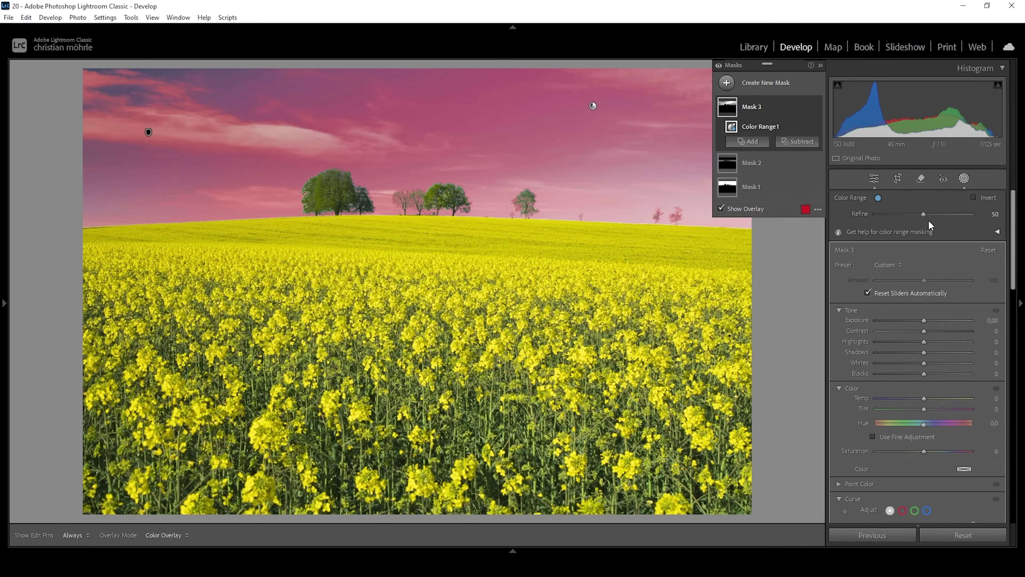
{"action": "key", "text": "shift+w"}
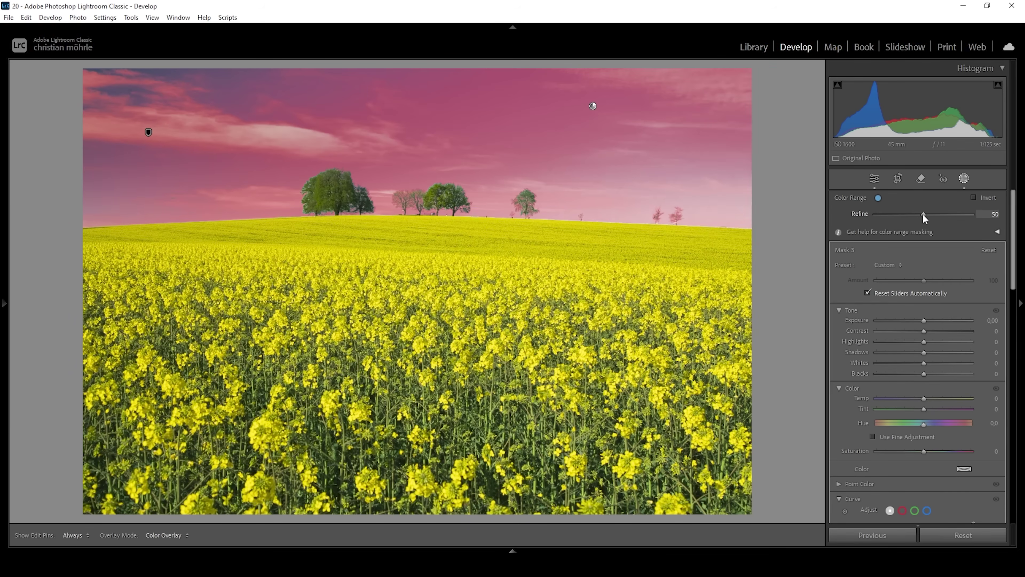
{"action": "left_click_drag", "start_coordinate": [911, 213], "coordinate": [908, 213]}
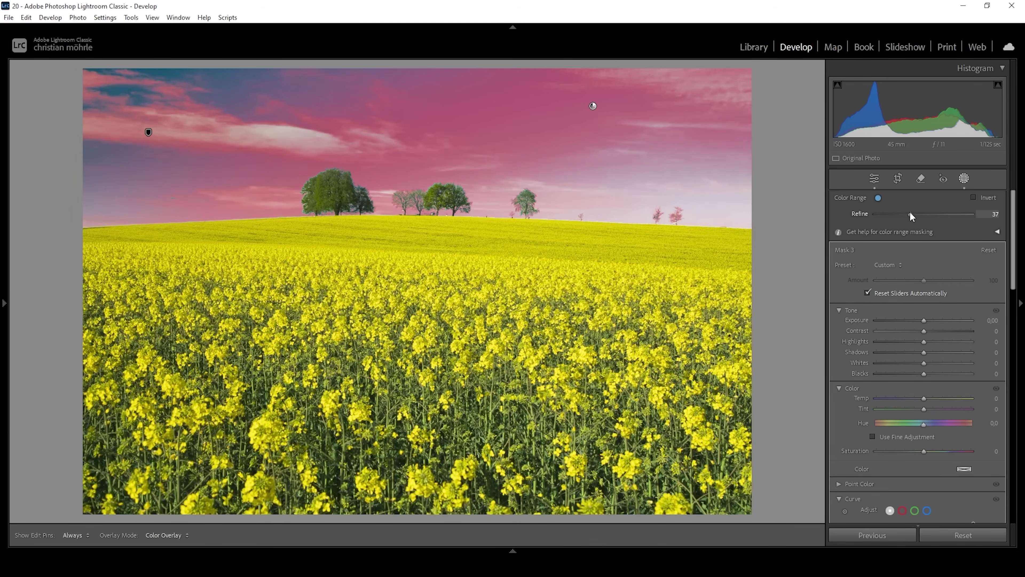
{"action": "key", "text": "shift+w"}
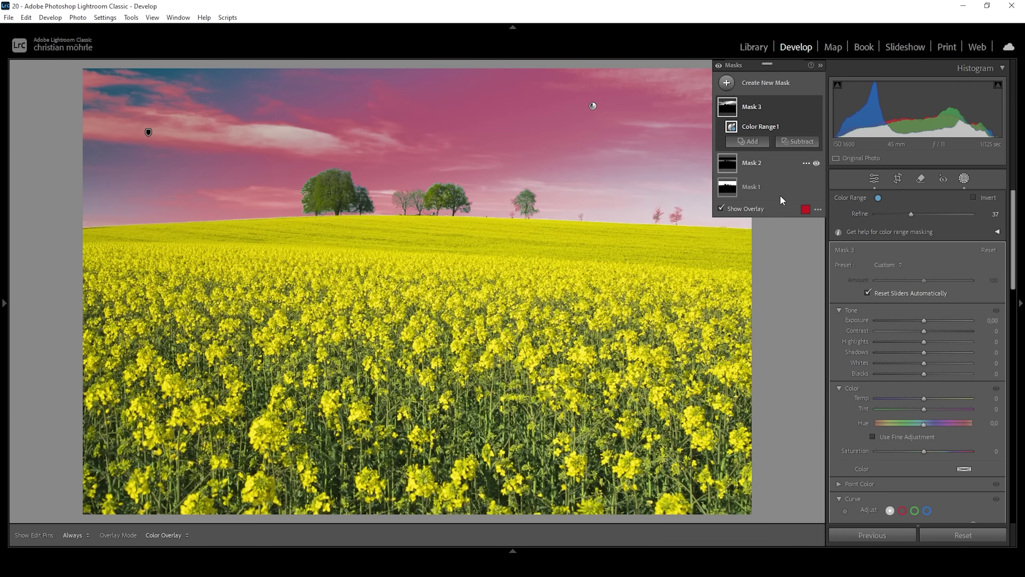
- Subtract two linear gradients from the color range mask, removing the left part of the sky and the area near the horizon
{"action": "left_click", "coordinate": [797, 141]}
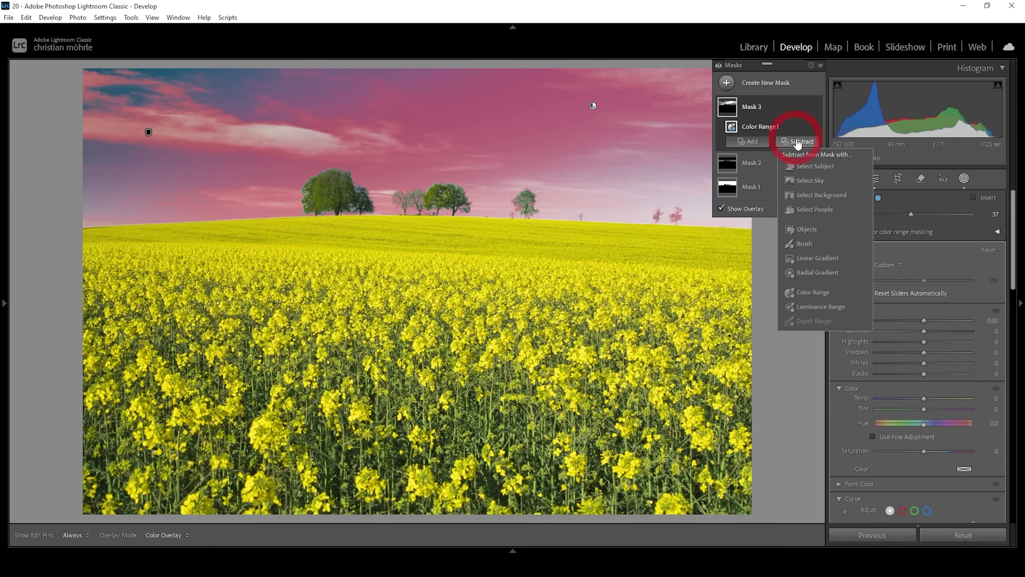
{"action": "left_click", "coordinate": [800, 257]}
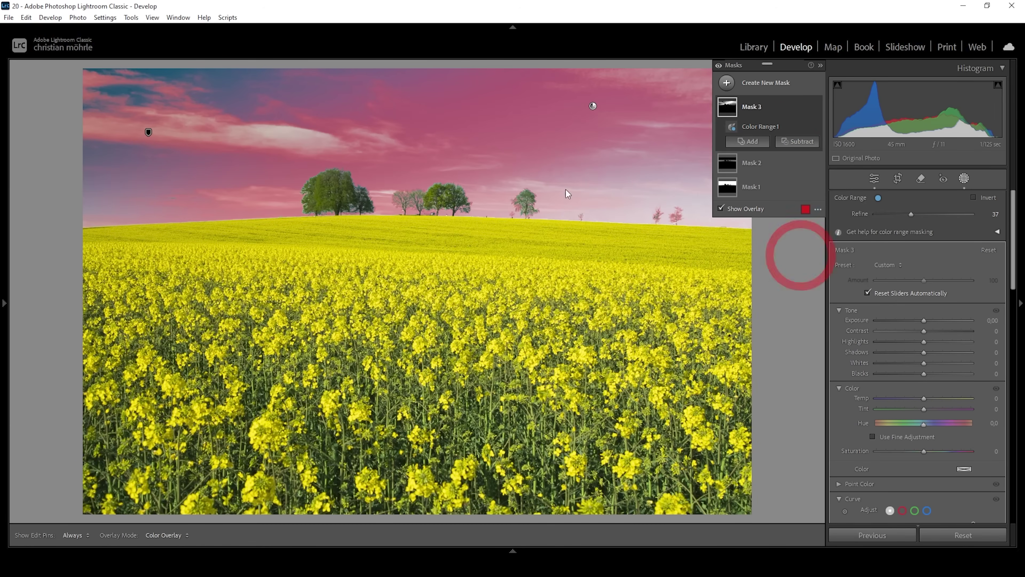
{"action": "left_click_drag", "start_coordinate": [264, 100], "coordinate": [479, 234]}
{"action": "left_click_drag", "start_coordinate": [259, 99], "coordinate": [224, 76]}
{"action": "left_click", "coordinate": [801, 156]}
{"action": "left_click", "coordinate": [835, 224]}
{"action": "left_click_drag", "start_coordinate": [559, 197], "coordinate": [571, 78]}
{"action": "left_click_drag", "start_coordinate": [559, 202], "coordinate": [554, 231]}
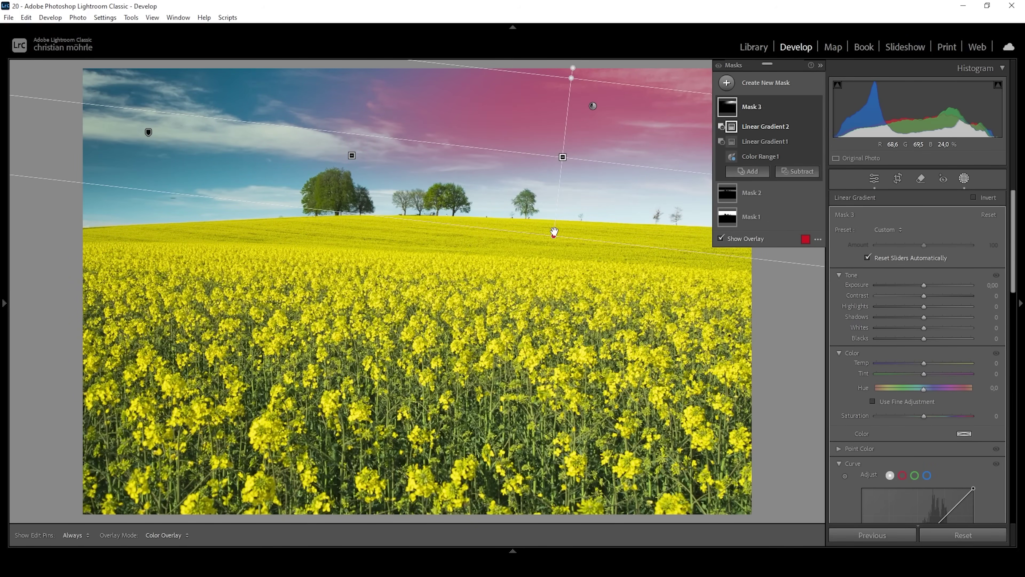
- Darken the upper-right sky mask with Exposure −0.67 and Blacks −26
{"action": "left_click_drag", "start_coordinate": [923, 285], "coordinate": [915, 284]}
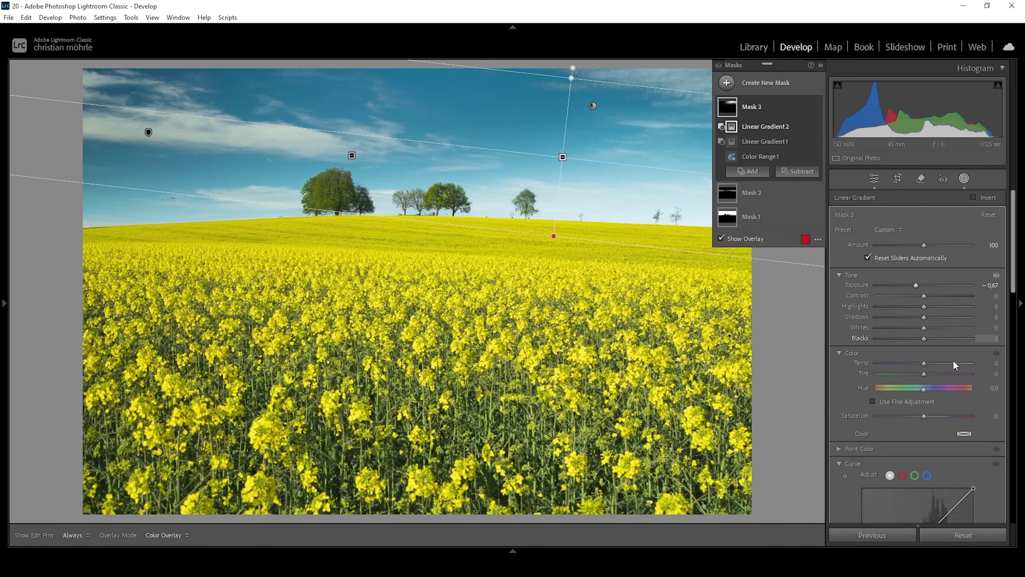
{"action": "left_click_drag", "start_coordinate": [923, 339], "coordinate": [914, 337]}
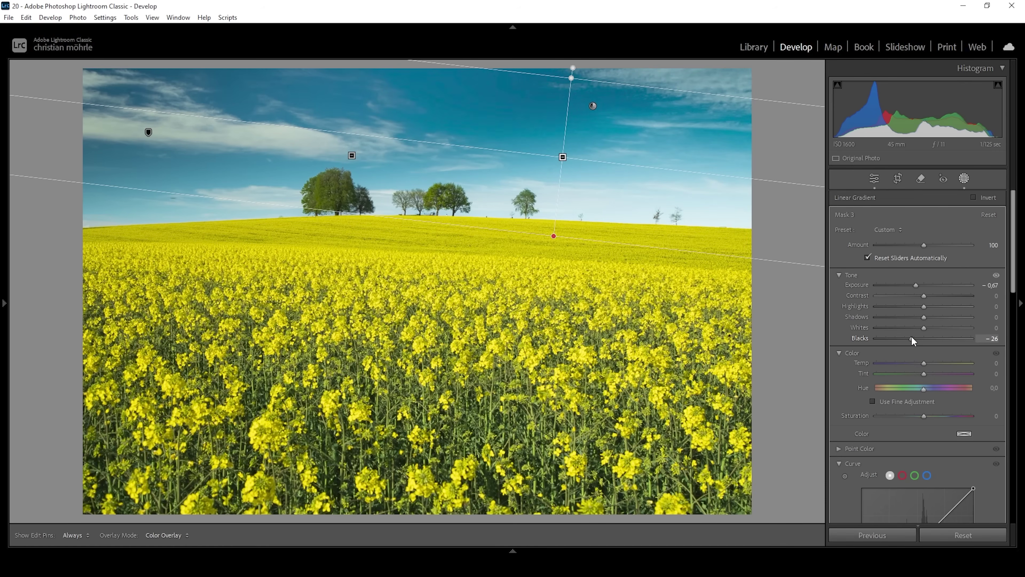
- Fine-tune the upper-right sky color range mask to Exposure −0.36 and Blacks −55
{"action": "left_click_drag", "start_coordinate": [911, 338], "coordinate": [911, 337]}
{"action": "left_click_drag", "start_coordinate": [915, 283], "coordinate": [918, 285]}
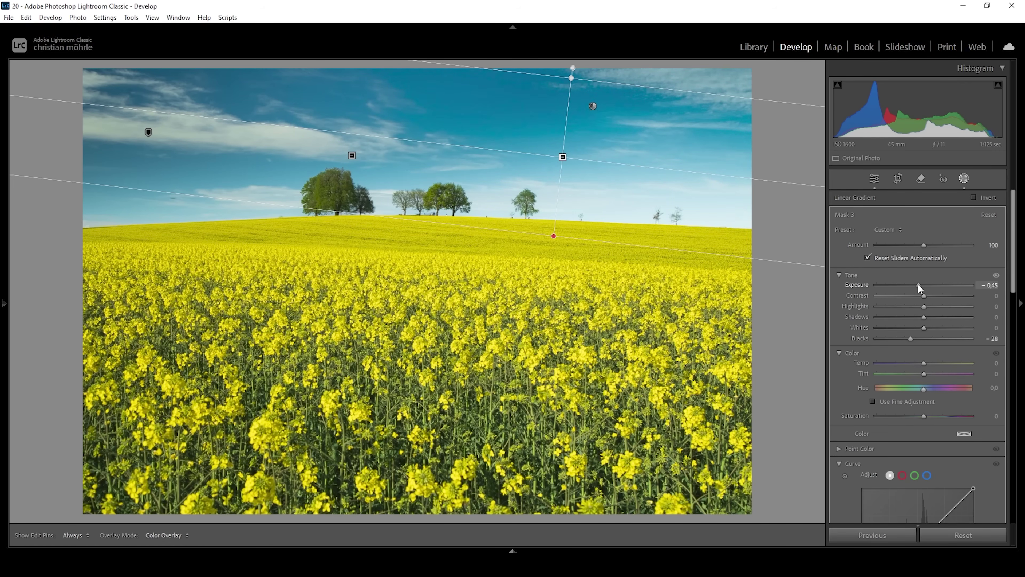
{"action": "left_click_drag", "start_coordinate": [918, 283], "coordinate": [919, 284]}
{"action": "left_click_drag", "start_coordinate": [910, 338], "coordinate": [897, 333]}
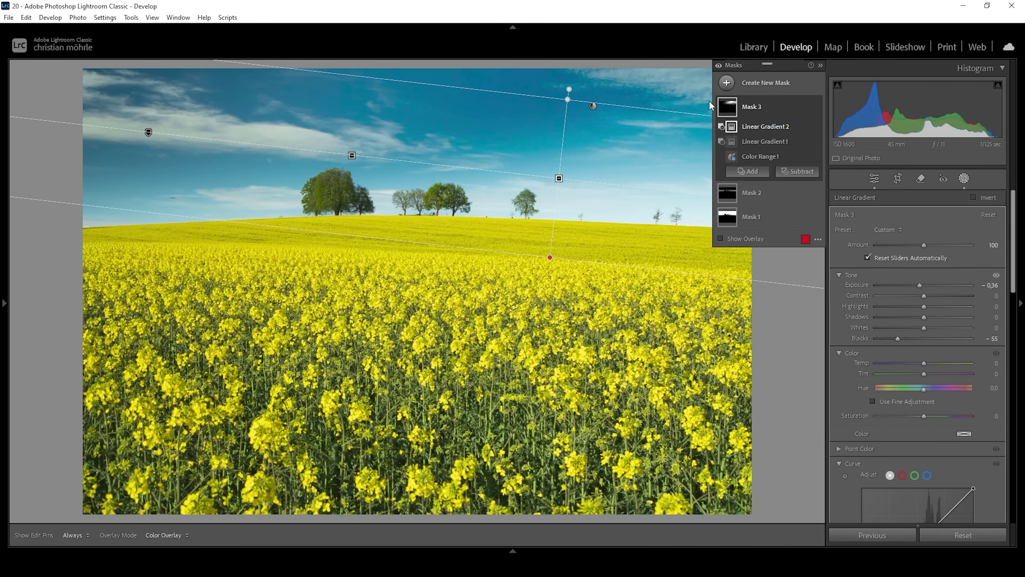
- Add a slightly tilted linear gradient mask from the upper-right sky down to the horizon, with Contrast 18 and Blacks −19
{"action": "right_click", "coordinate": [734, 94]}
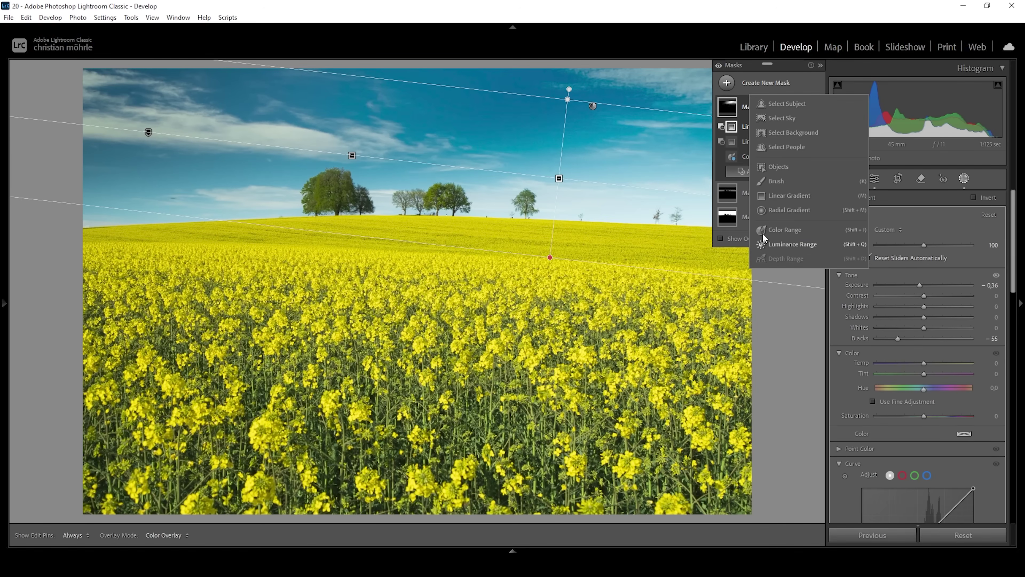
{"action": "left_click", "coordinate": [791, 197]}
{"action": "left_click_drag", "start_coordinate": [587, 98], "coordinate": [563, 218]}
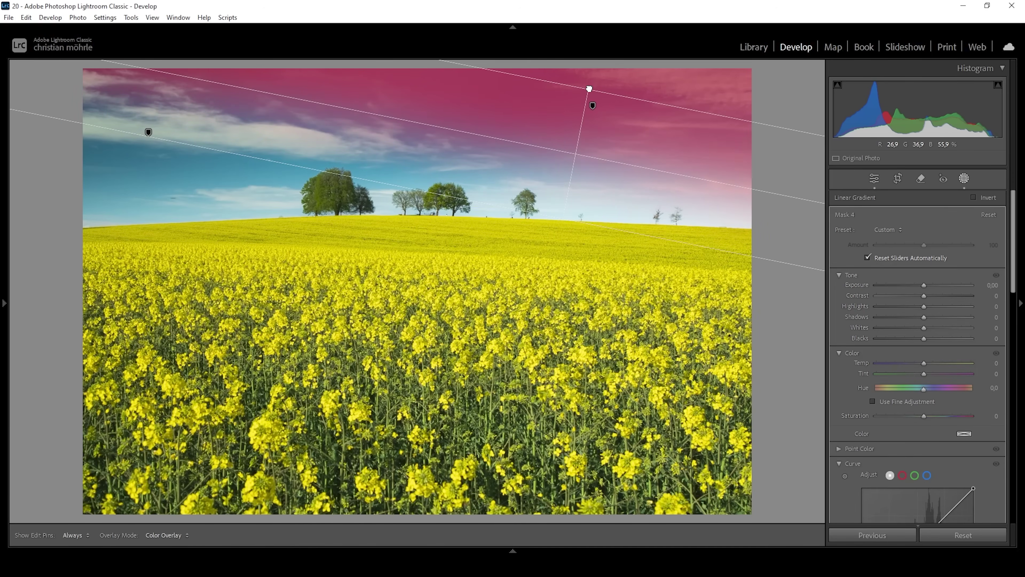
{"action": "left_click_drag", "start_coordinate": [923, 295], "coordinate": [932, 295]}
{"action": "left_click_drag", "start_coordinate": [924, 338], "coordinate": [913, 337]}
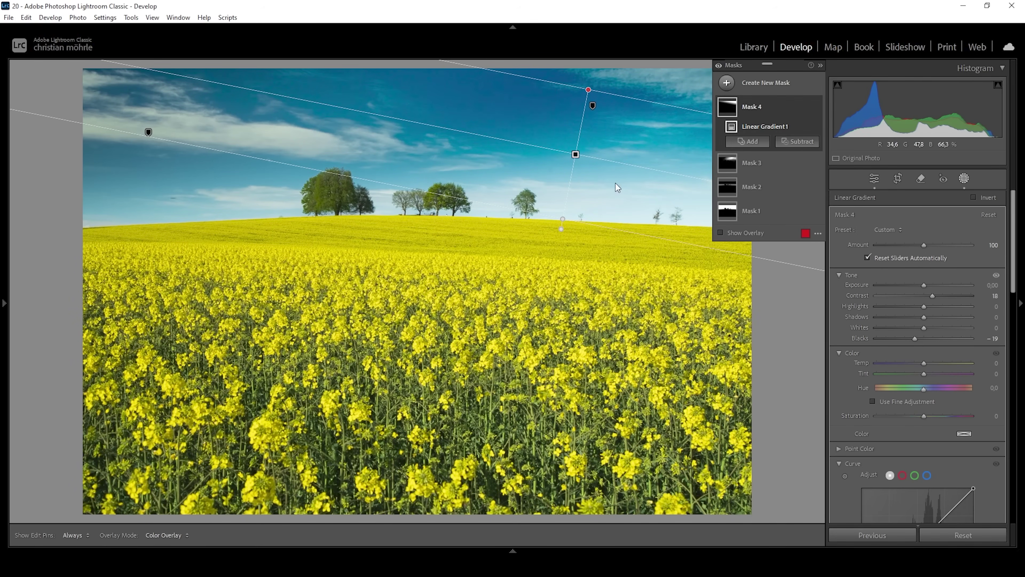
{"action": "left_click_drag", "start_coordinate": [560, 229], "coordinate": [565, 225]}
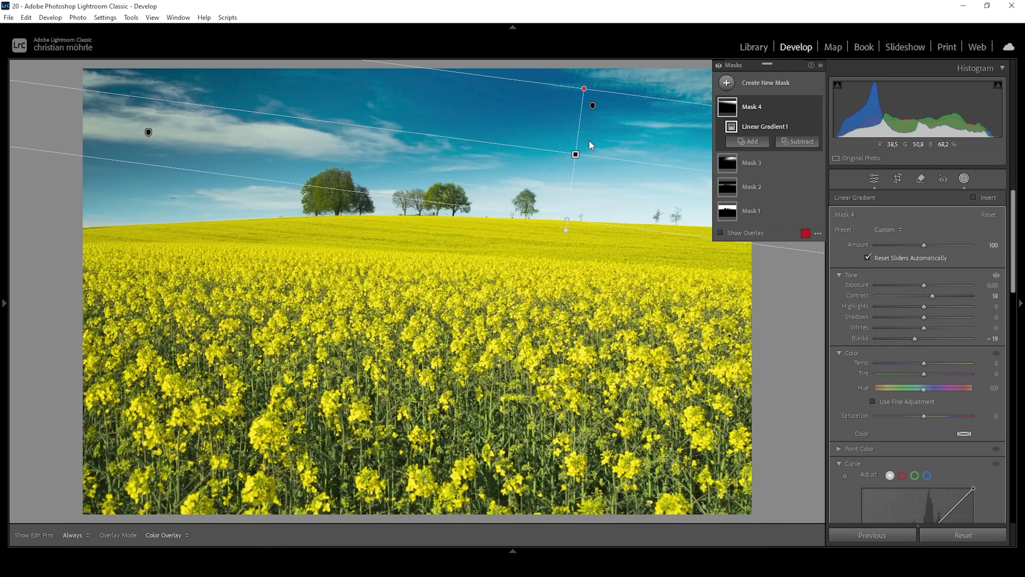
- Create a sky mask and subtract a horizontal linear gradient from it so only the sky near the horizon stays selected
{"action": "left_click", "coordinate": [727, 83]}
{"action": "left_click", "coordinate": [766, 120]}
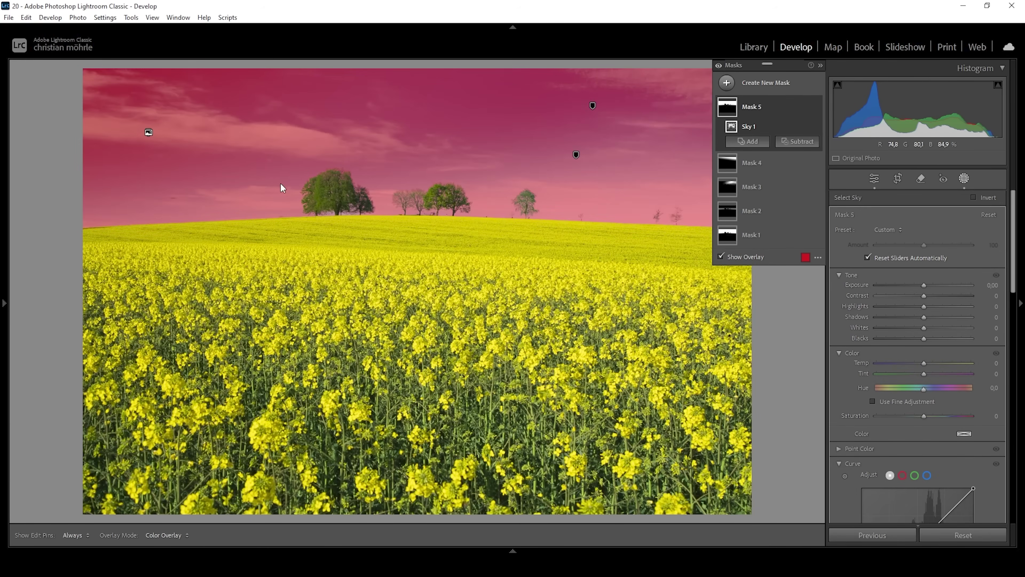
{"action": "left_click", "coordinate": [790, 145]}
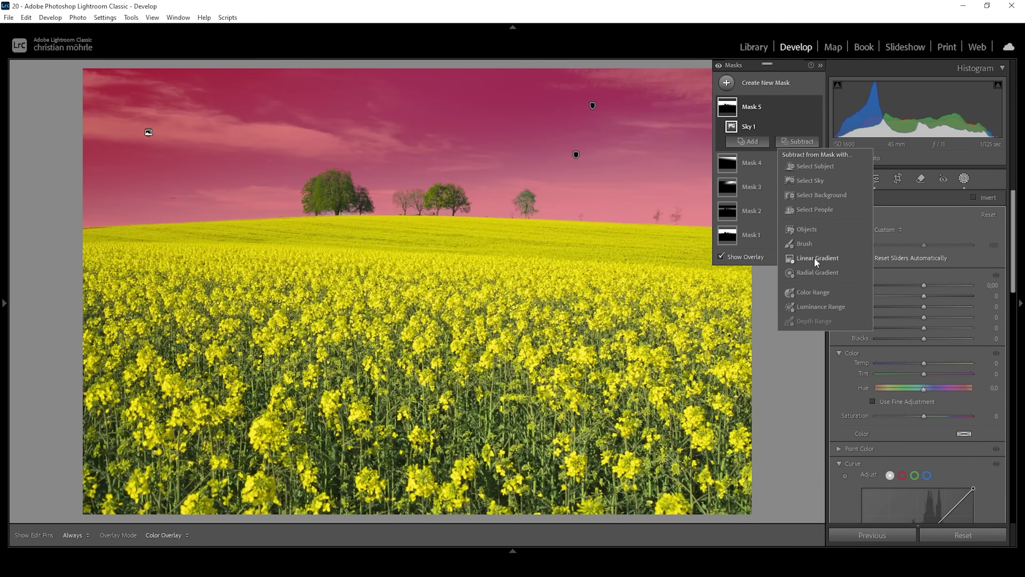
{"action": "left_click", "coordinate": [810, 260]}
{"action": "left_click_drag", "start_coordinate": [421, 116], "coordinate": [418, 250]}
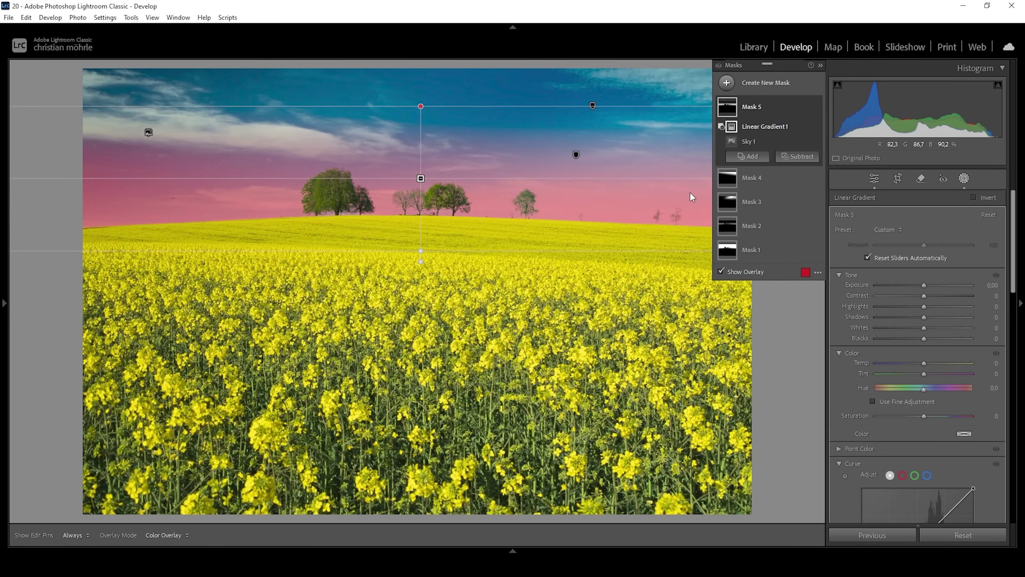
- Lift the lower sky mask with Exposure 0.05 and Blacks 48
{"action": "left_click_drag", "start_coordinate": [927, 289], "coordinate": [924, 284]}
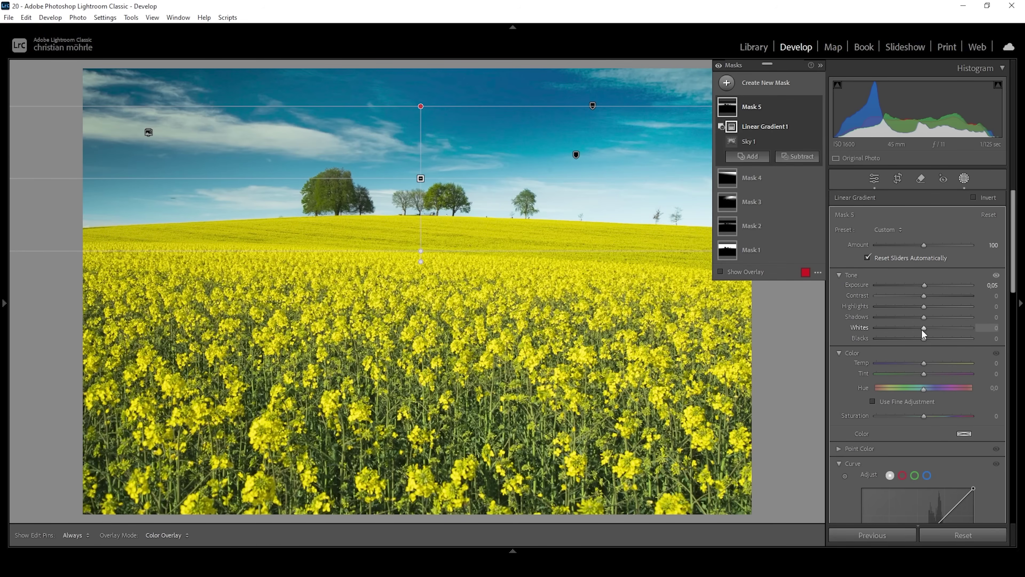
{"action": "left_click_drag", "start_coordinate": [923, 339], "coordinate": [931, 342]}
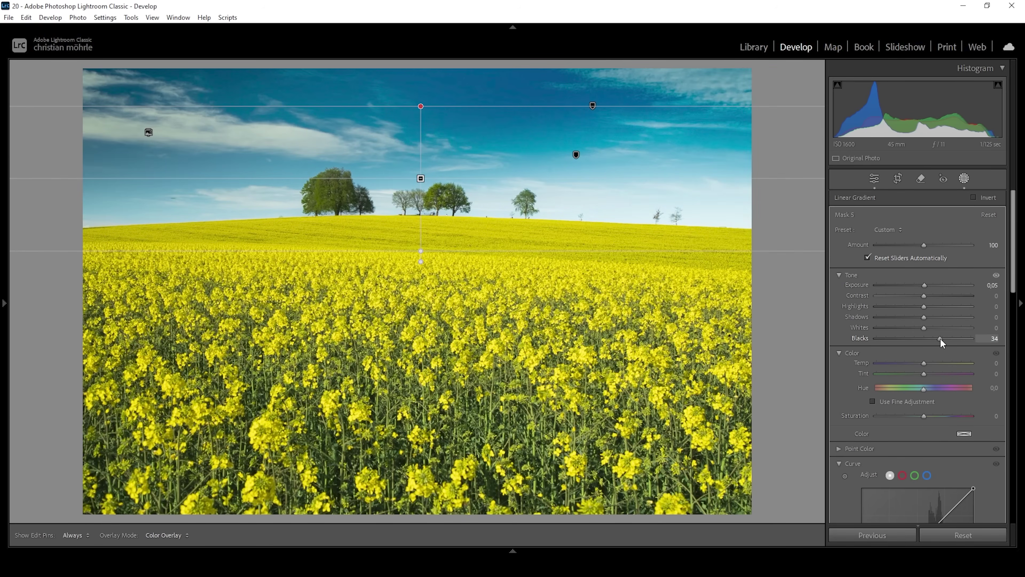
{"action": "left_click_drag", "start_coordinate": [943, 341], "coordinate": [948, 340]}
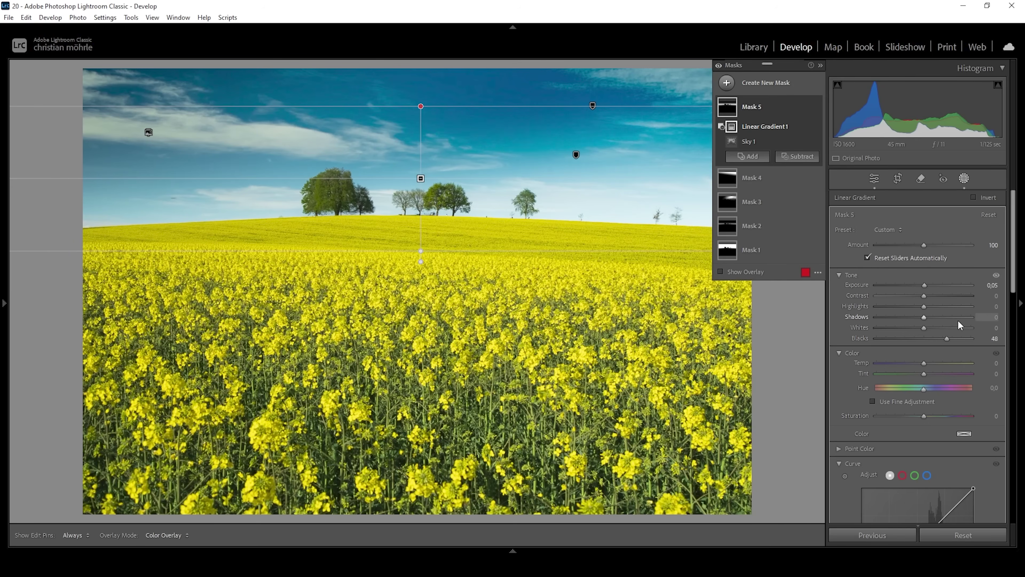
- Create a color range mask sampled from the white cloud above the large trees and set Refine to 26
{"action": "left_click", "coordinate": [725, 84]}
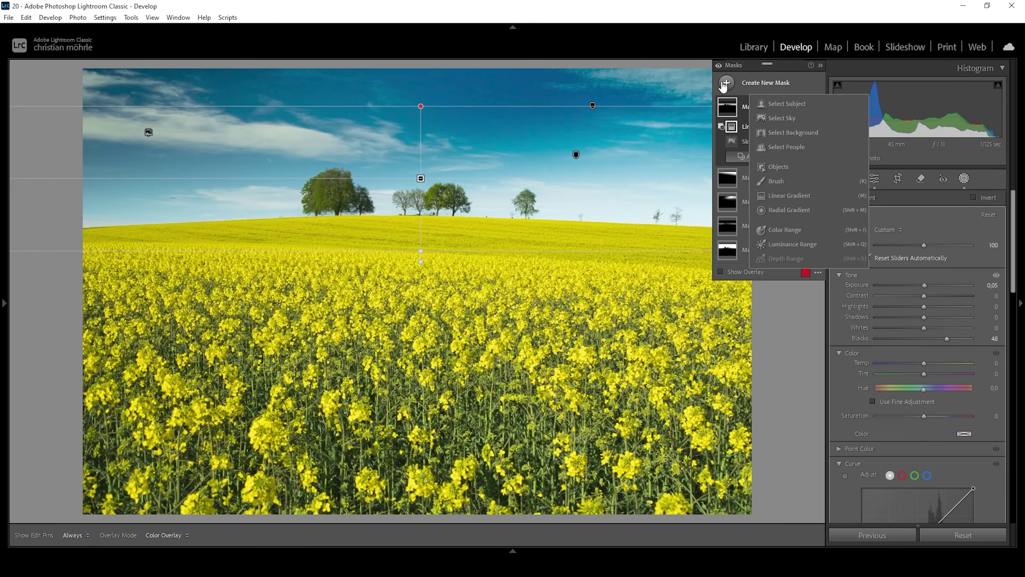
{"action": "left_click", "coordinate": [798, 235]}
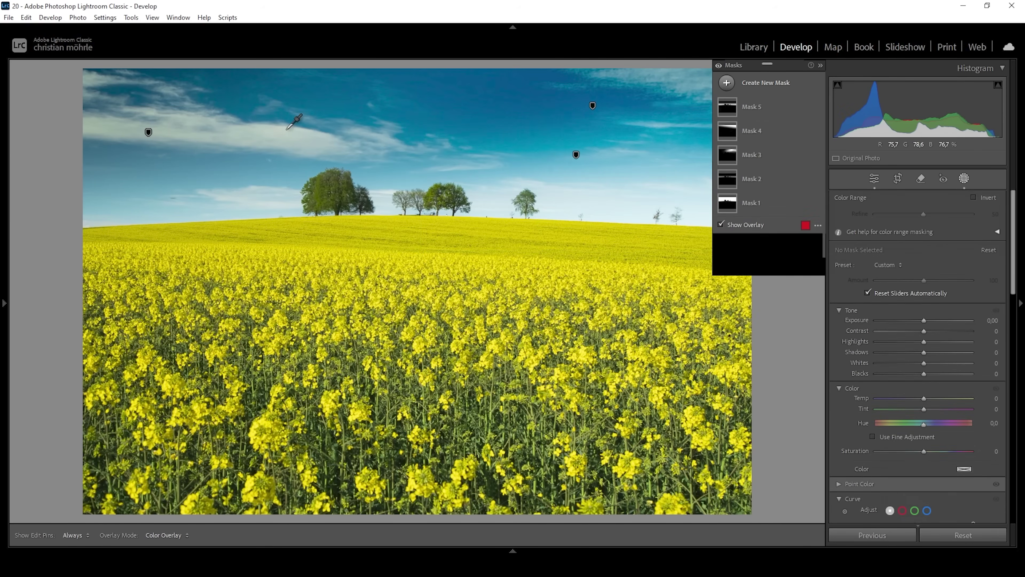
{"action": "left_click", "coordinate": [298, 130]}
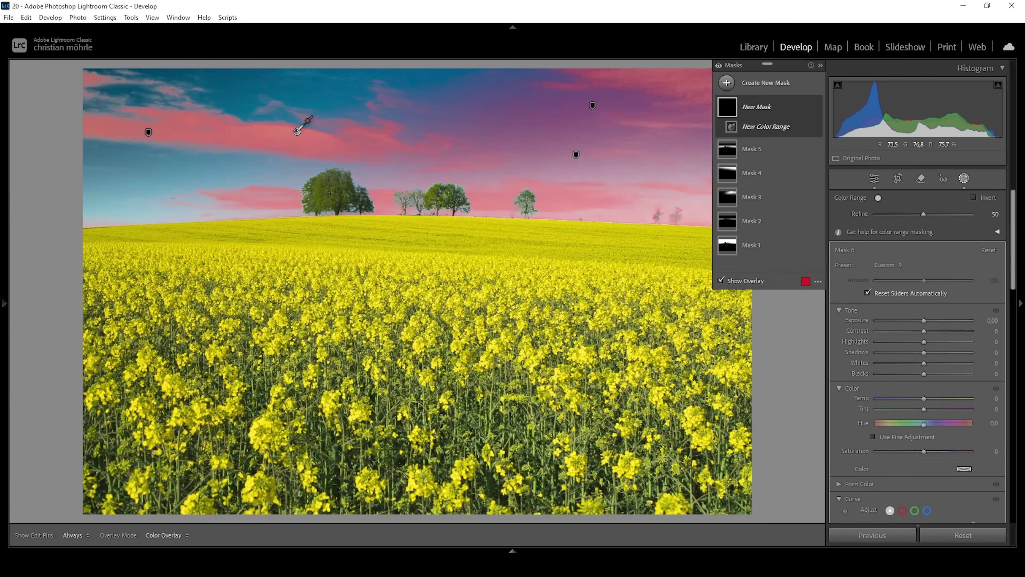
{"action": "left_click_drag", "start_coordinate": [923, 214], "coordinate": [903, 213]}
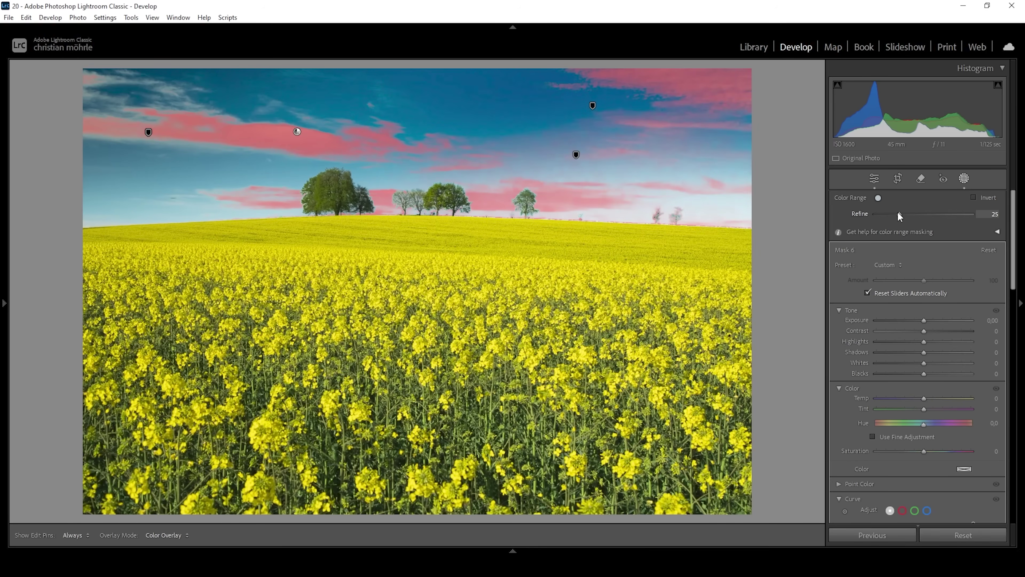
- Subtract a horizontal linear gradient from the cloud mask to remove the area near the horizon
{"action": "mouse_move", "coordinate": [843, 205]}
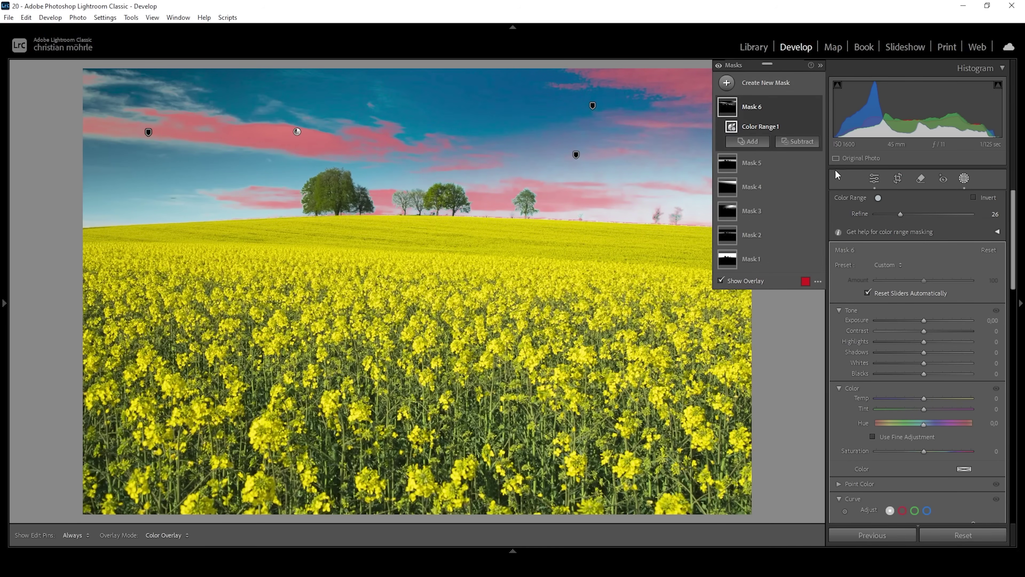
{"action": "left_click", "coordinate": [797, 140]}
{"action": "left_click", "coordinate": [808, 257]}
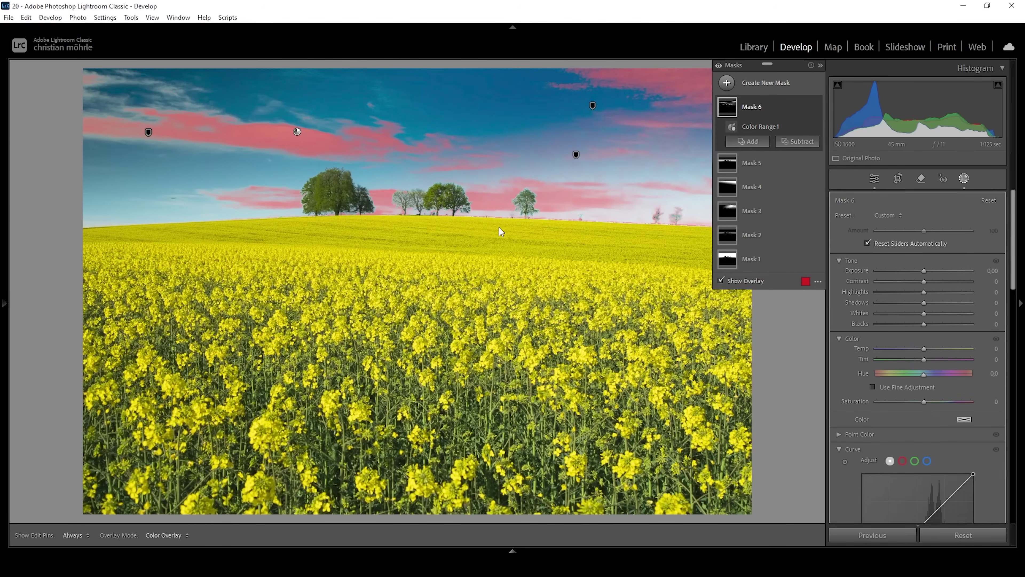
{"action": "left_click_drag", "start_coordinate": [494, 210], "coordinate": [502, 126]}
{"action": "left_click_drag", "start_coordinate": [509, 210], "coordinate": [516, 196]}
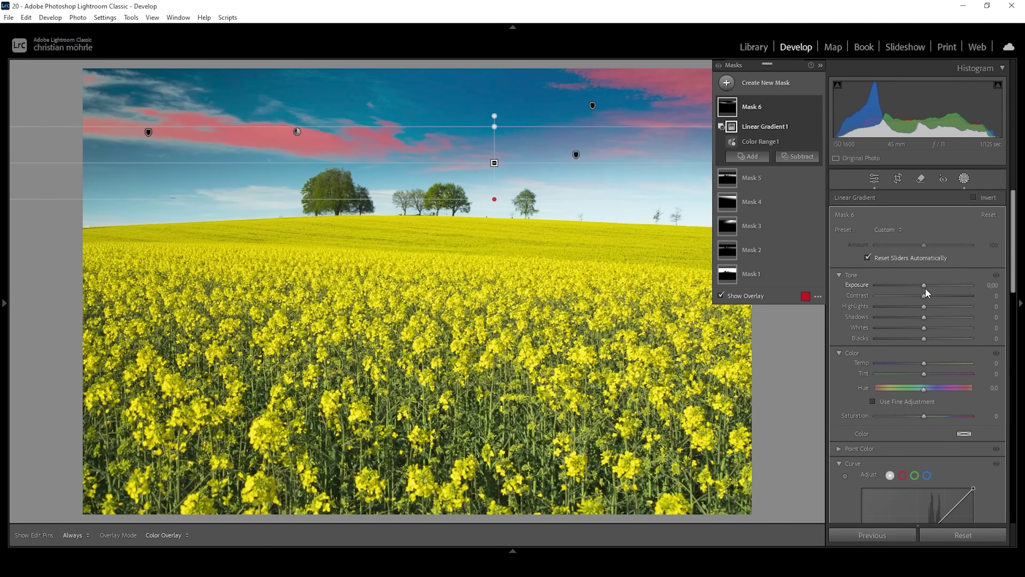
- Brighten and desaturate the cloud mask with Exposure 0.45 and Saturation −40
{"action": "left_click_drag", "start_coordinate": [924, 284], "coordinate": [929, 284]}
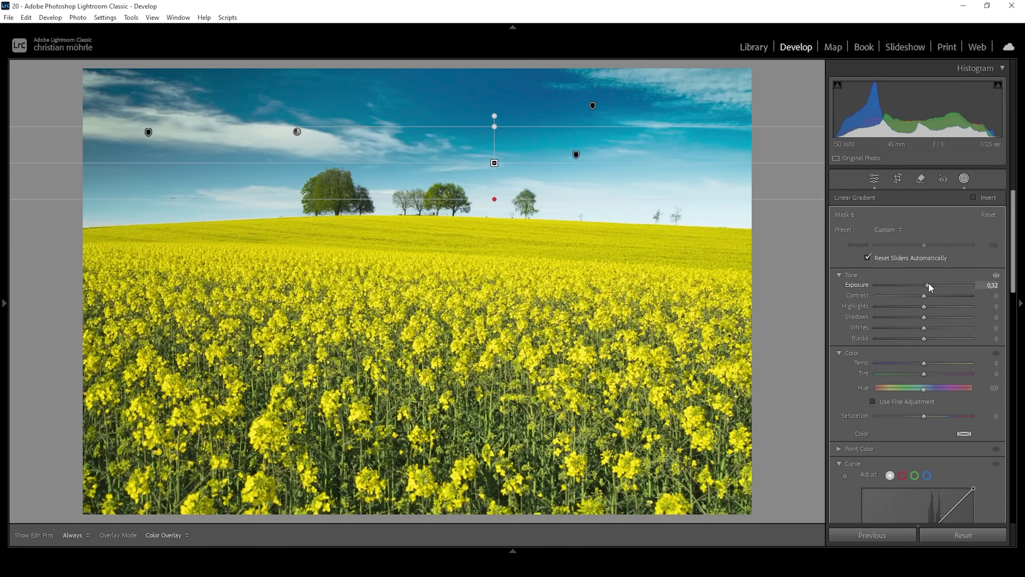
{"action": "left_click_drag", "start_coordinate": [929, 281], "coordinate": [929, 283]}
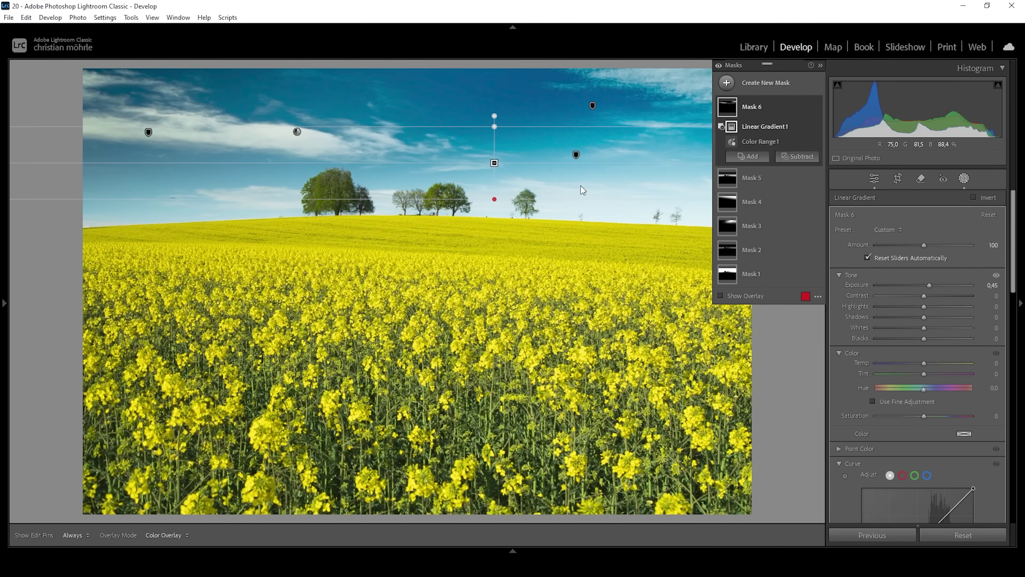
{"action": "left_click_drag", "start_coordinate": [935, 411], "coordinate": [897, 415]}
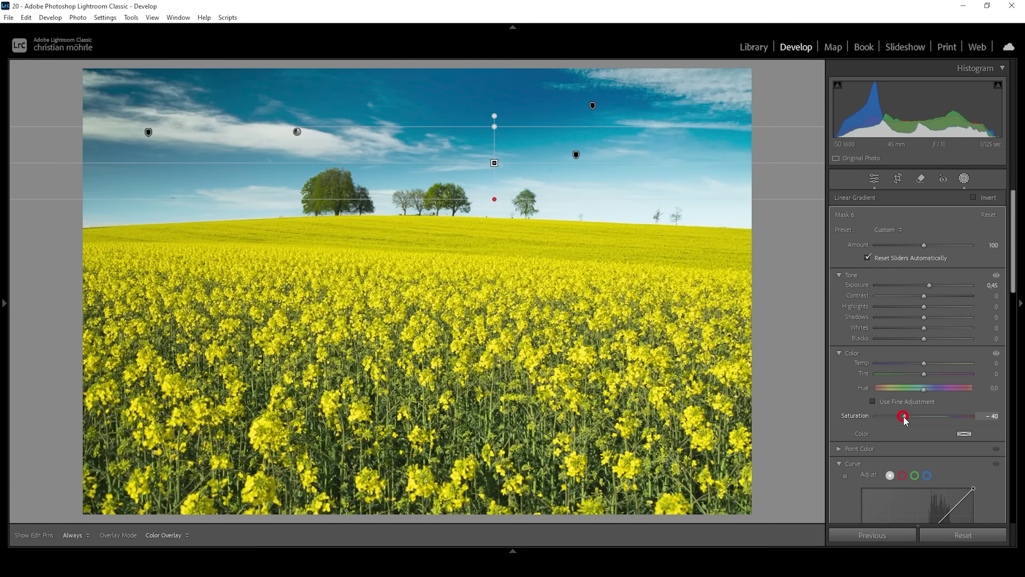
- Set the Refine value of the cloud mask's color range to 38 and leave masking
{"action": "left_click", "coordinate": [766, 138]}
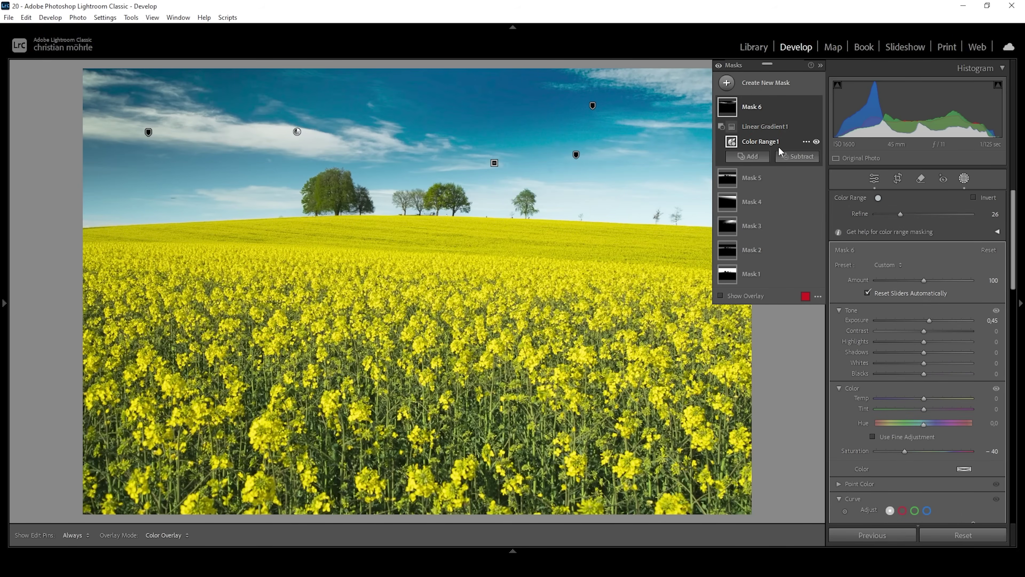
{"action": "left_click_drag", "start_coordinate": [899, 213], "coordinate": [911, 219]}
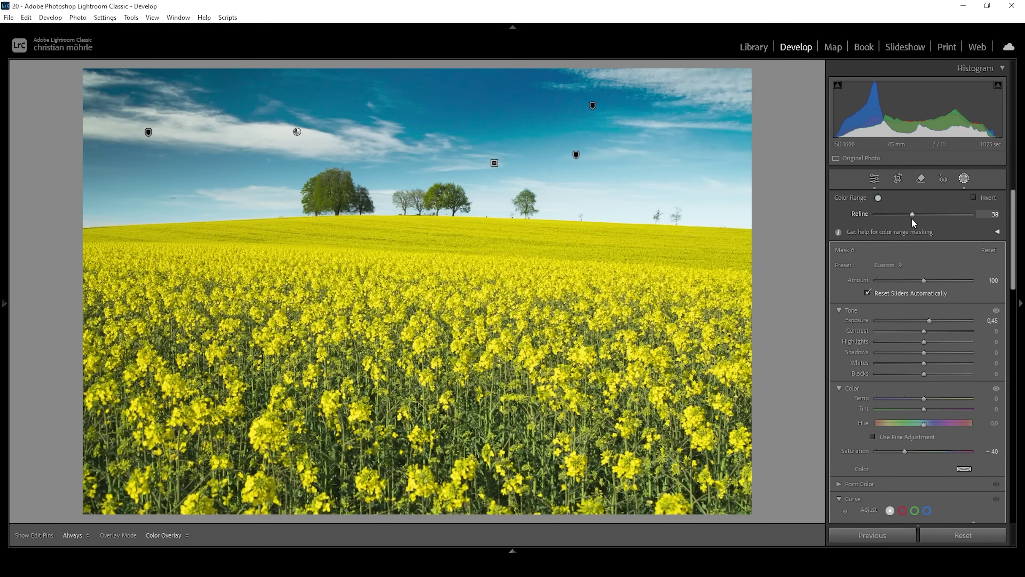
{"action": "key", "text": "shift+w"}
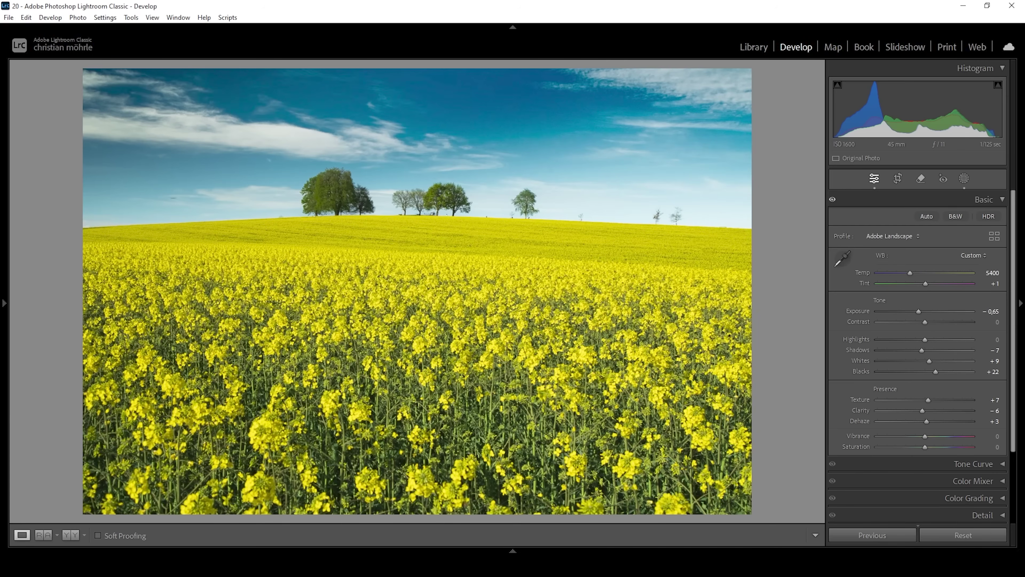
- Create a new sky mask and invert it to cover the field and trees
{"action": "left_click", "coordinate": [964, 178]}
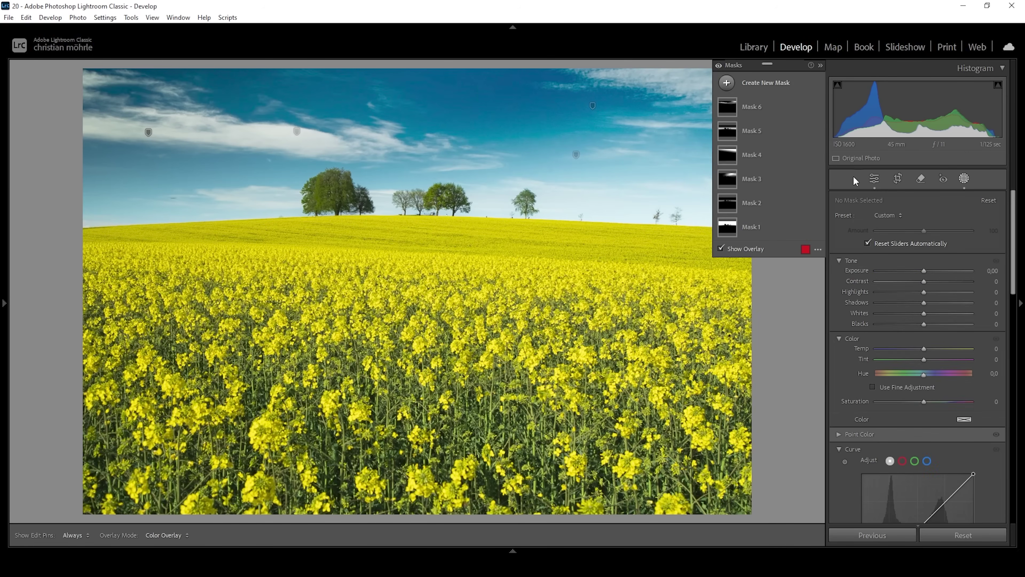
{"action": "left_click", "coordinate": [728, 84]}
{"action": "left_click", "coordinate": [788, 127]}
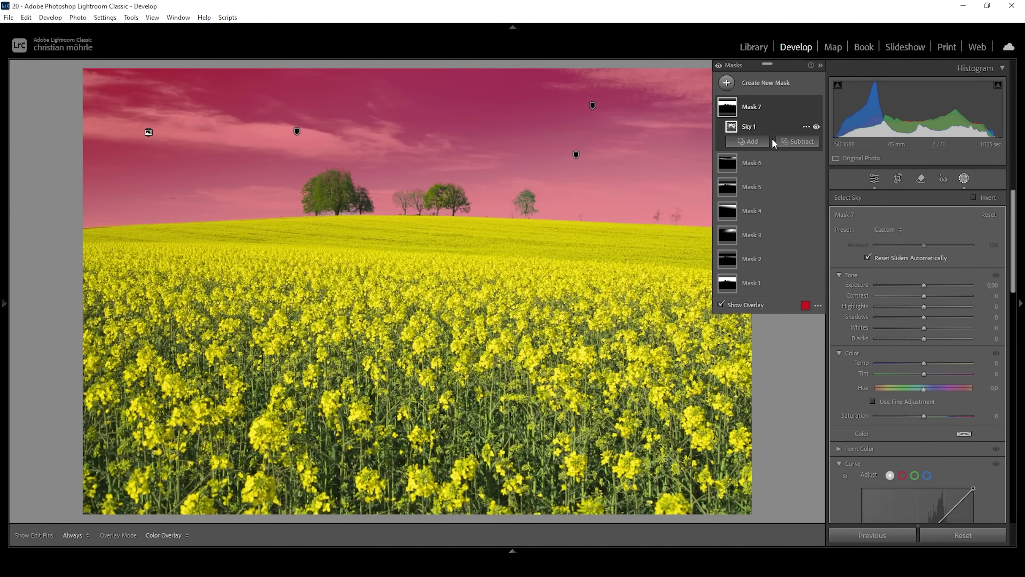
{"action": "left_click", "coordinate": [973, 197]}
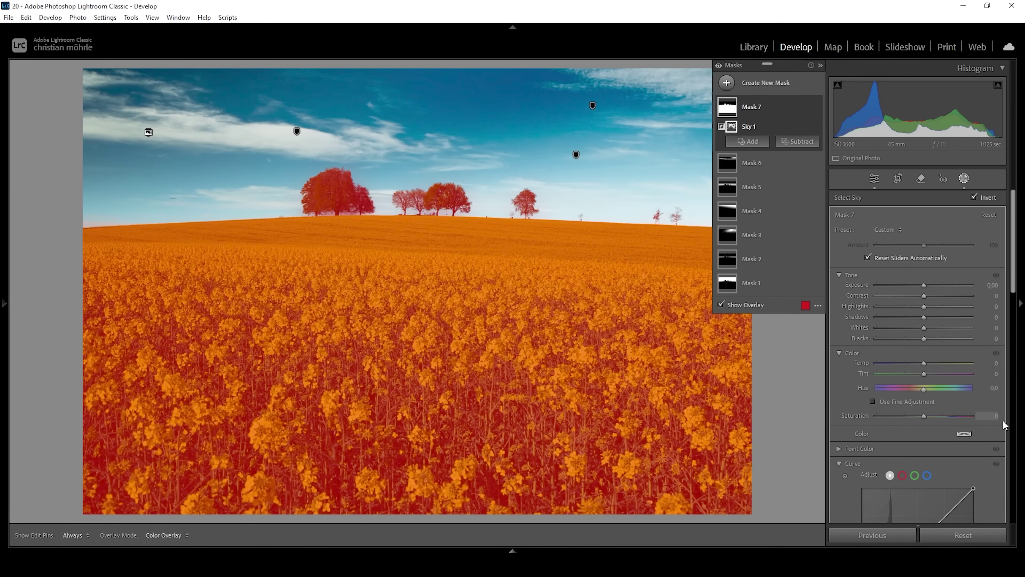
- Adjust the foreground mask with Exposure −0.05 and Whites 21
{"action": "left_click", "coordinate": [924, 285]}
{"action": "left_click_drag", "start_coordinate": [924, 285], "coordinate": [924, 285]}
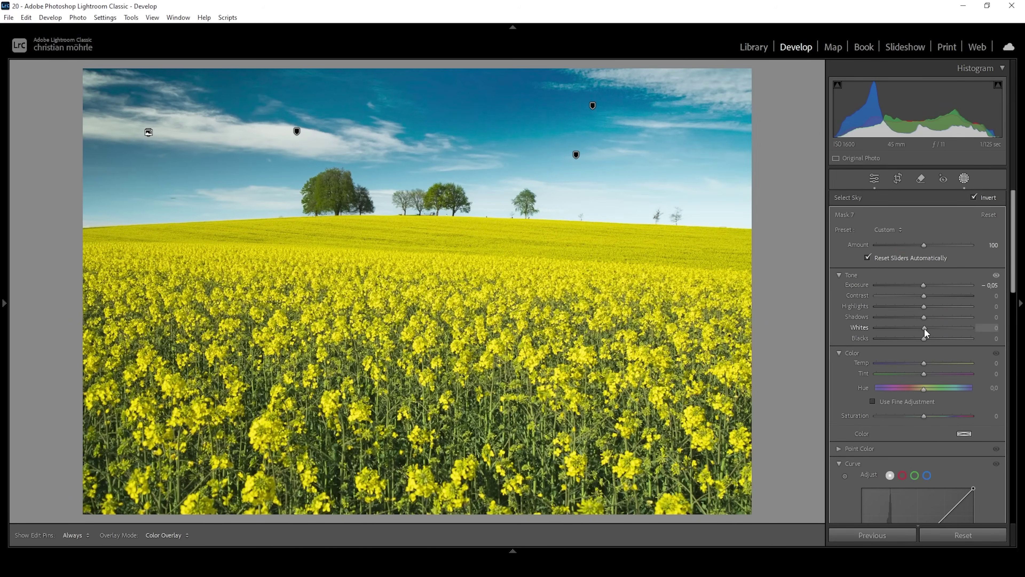
{"action": "left_click_drag", "start_coordinate": [928, 329], "coordinate": [929, 330]}
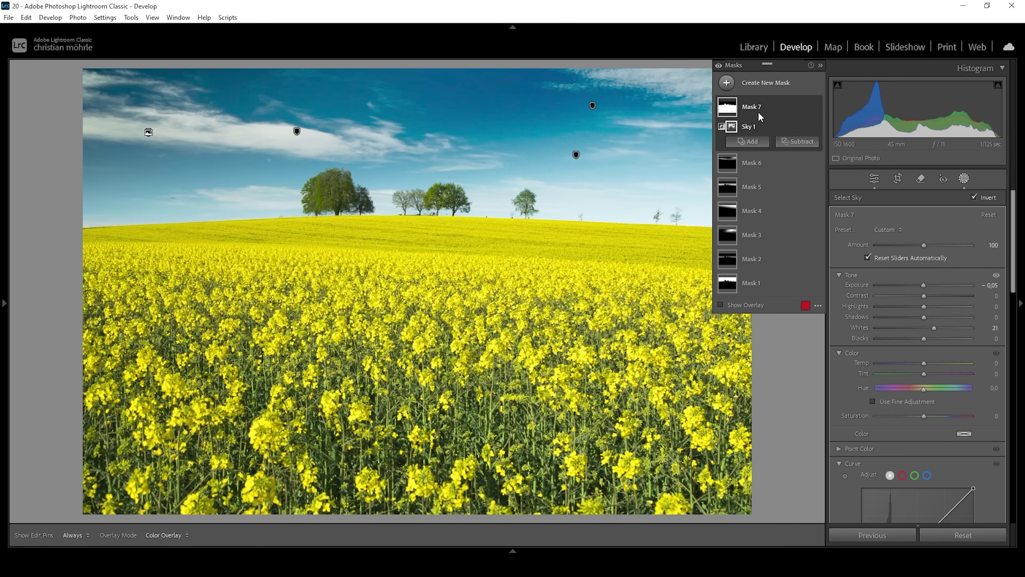
- Create a linear gradient mask from the sky down over the distant field strip, and subtract the sky from it
{"action": "left_click", "coordinate": [727, 84]}
{"action": "left_click", "coordinate": [790, 195]}
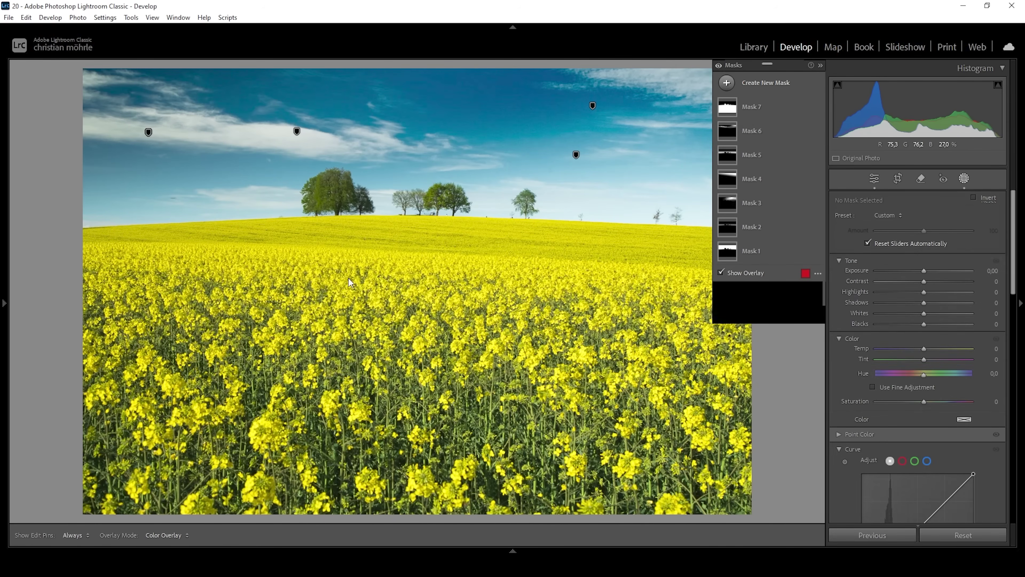
{"action": "left_click_drag", "start_coordinate": [398, 242], "coordinate": [397, 278]}
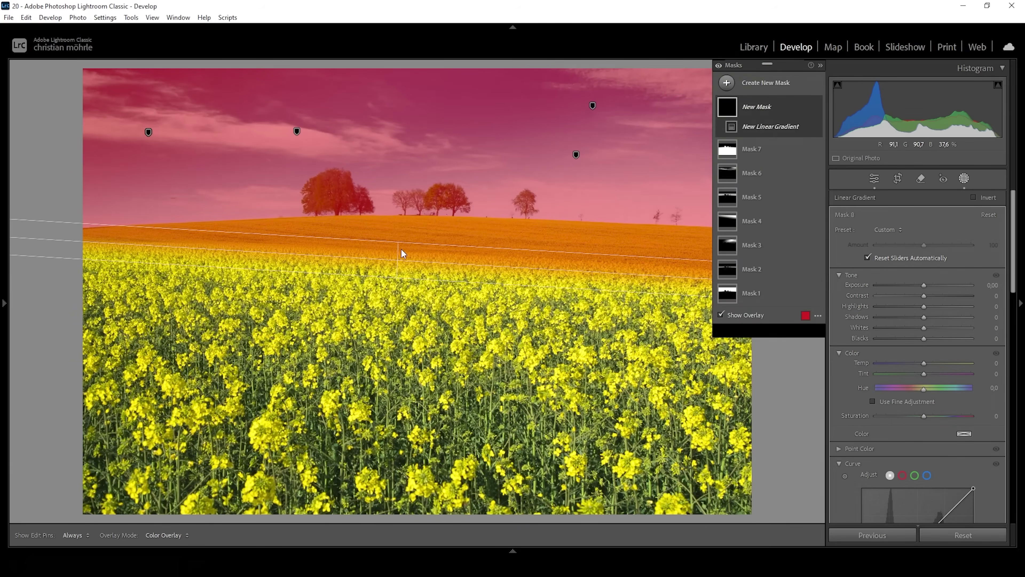
{"action": "left_click_drag", "start_coordinate": [399, 239], "coordinate": [399, 232]}
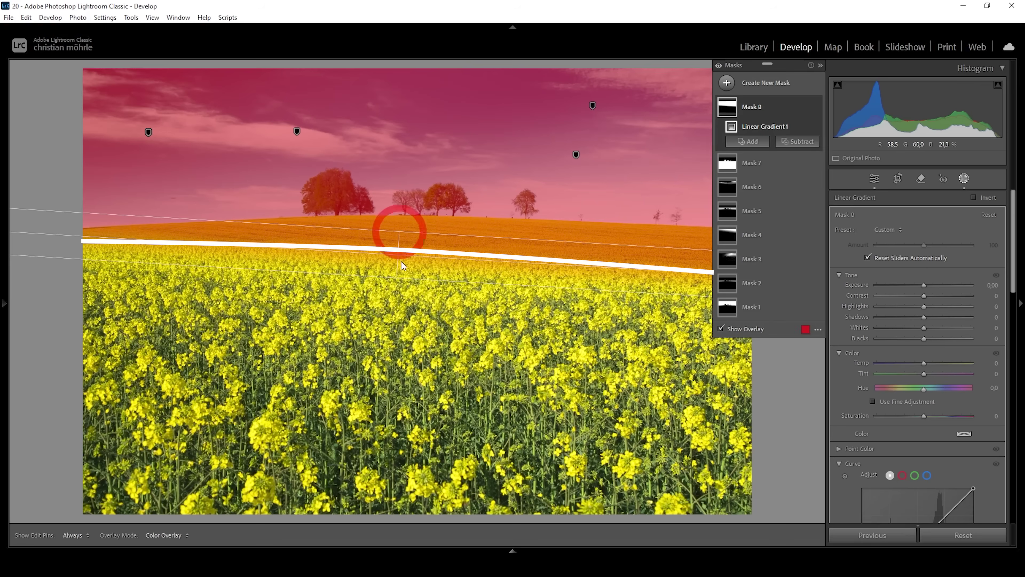
{"action": "left_click_drag", "start_coordinate": [396, 278], "coordinate": [397, 269]}
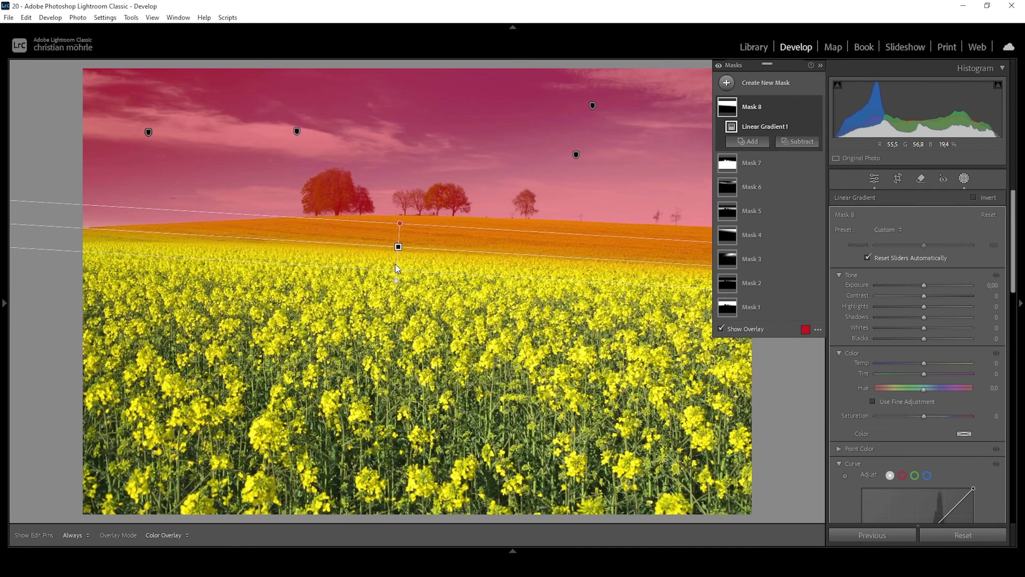
{"action": "left_click", "coordinate": [793, 142]}
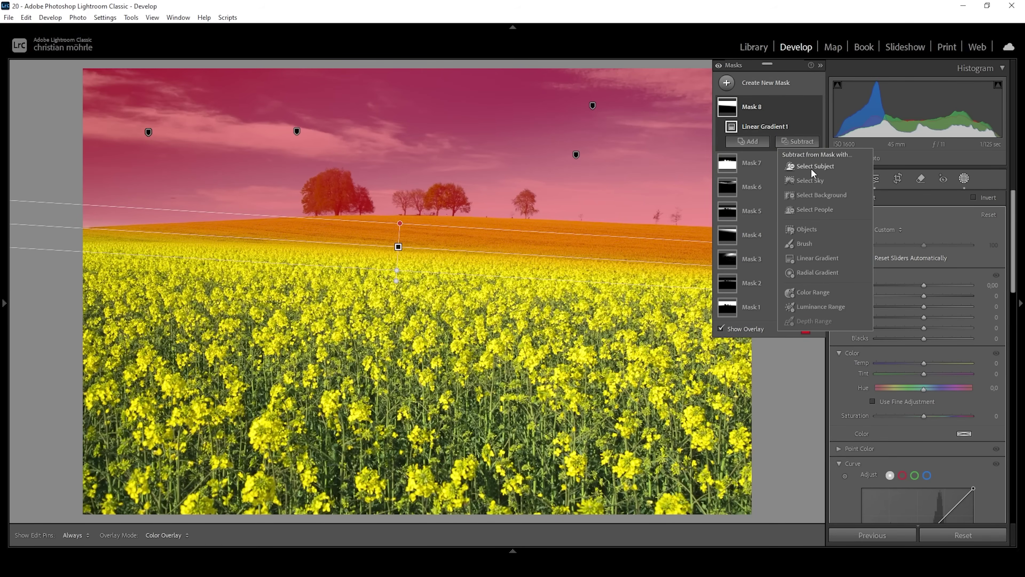
{"action": "left_click", "coordinate": [809, 179]}
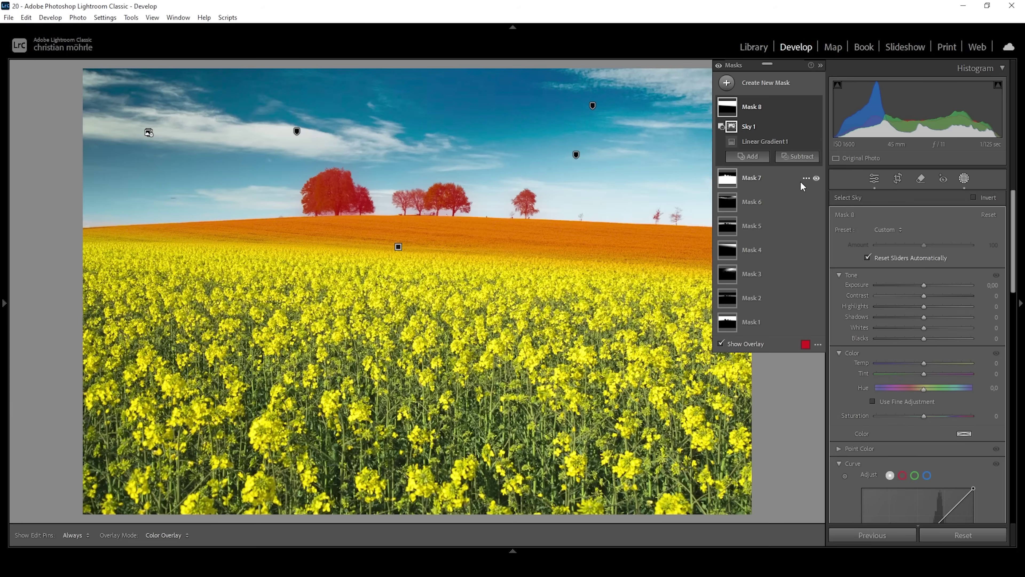
- Subtract the tree crowns on the horizon from the mask with an Auto Mask brush at Size 5 and Feather 0
{"action": "left_click", "coordinate": [798, 156]}
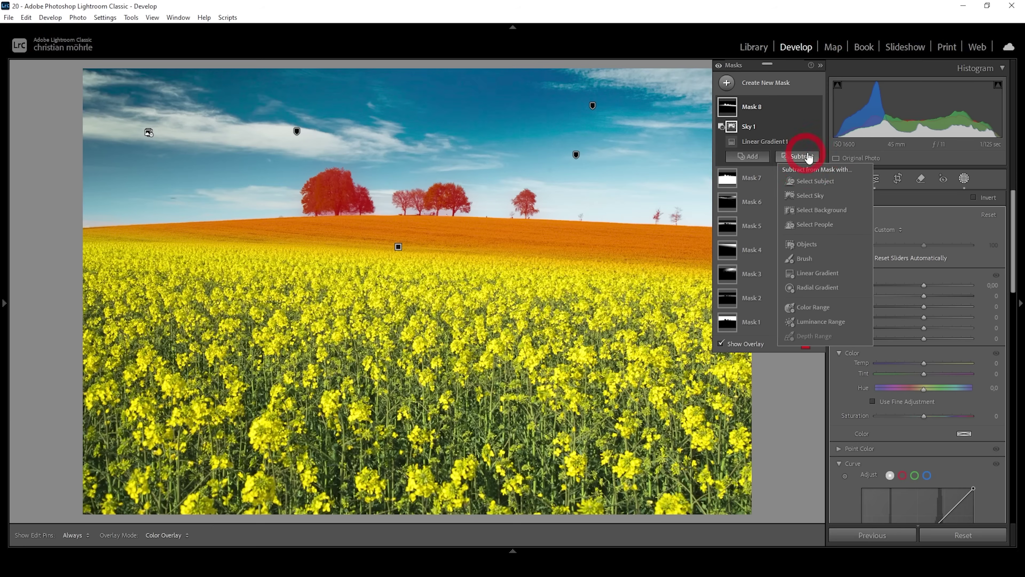
{"action": "left_click", "coordinate": [801, 258]}
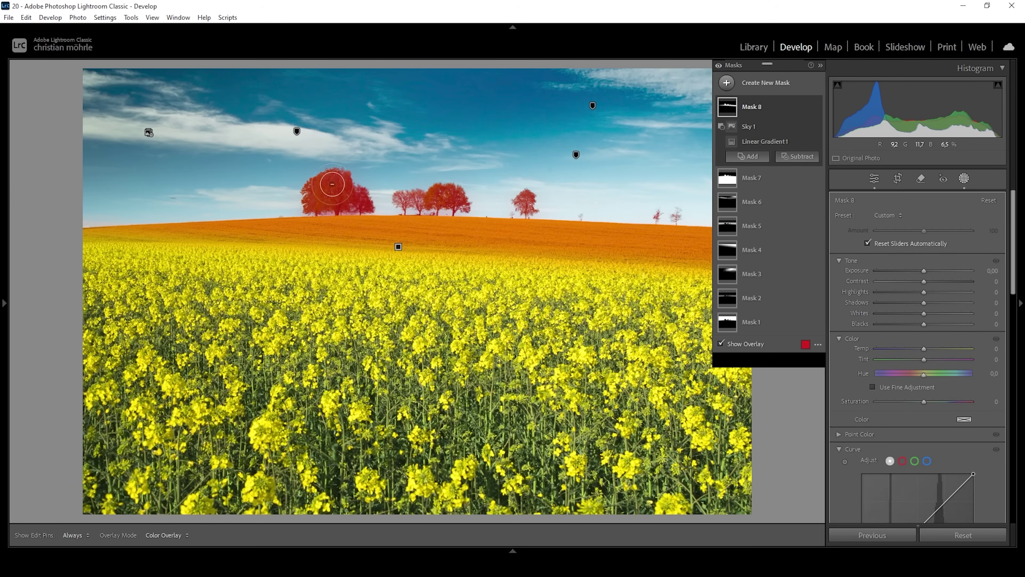
{"action": "key", "text": "shift+w"}
{"action": "key", "text": "bracketleft"}
{"action": "key", "text": "h"}
{"action": "mouse_move", "coordinate": [271, 188]}
{"action": "left_mouse_down"}
{"action": "mouse_move", "coordinate": [333, 176]}
{"action": "mouse_move", "coordinate": [315, 200]}
{"action": "mouse_move", "coordinate": [525, 198]}
{"action": "left_mouse_up"}
{"action": "key", "text": "shift+w"}
{"action": "key", "text": "h"}
{"action": "left_click_drag", "start_coordinate": [971, 233], "coordinate": [875, 233]}
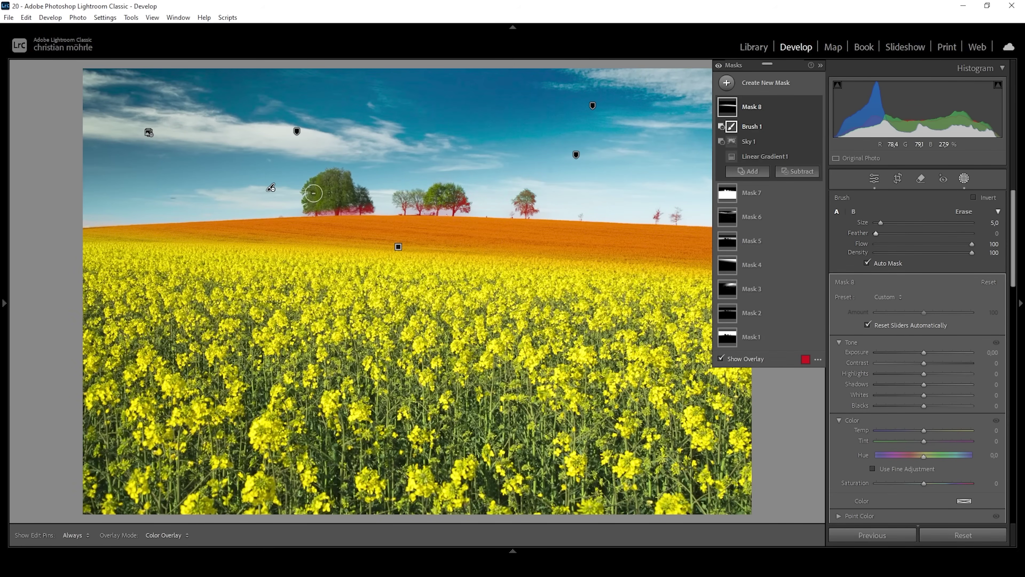
- Brush the remaining trunks and lower parts of the trees out of the mask, and turn Auto Mask off
{"action": "key", "text": "shift+w"}
{"action": "key", "text": "h"}
{"action": "left_click_drag", "start_coordinate": [316, 206], "coordinate": [381, 204]}
{"action": "key", "text": "shift+w"}
{"action": "key", "text": "h"}
{"action": "key", "text": "a"}
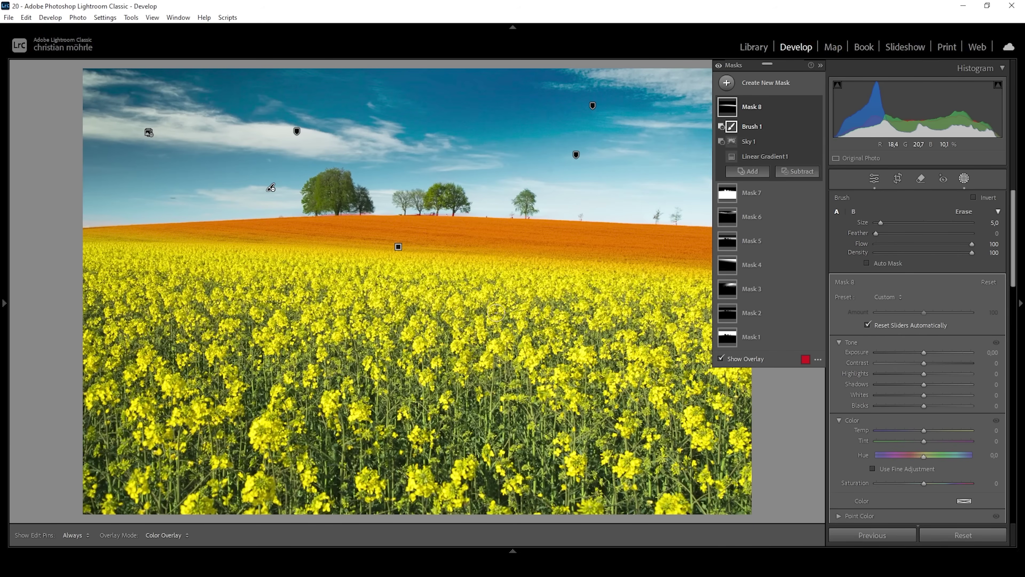
- Darken the distant field strip mask with Exposure −0.09, Contrast 8 and Shadows −9
{"action": "left_click_drag", "start_coordinate": [921, 352], "coordinate": [919, 384]}
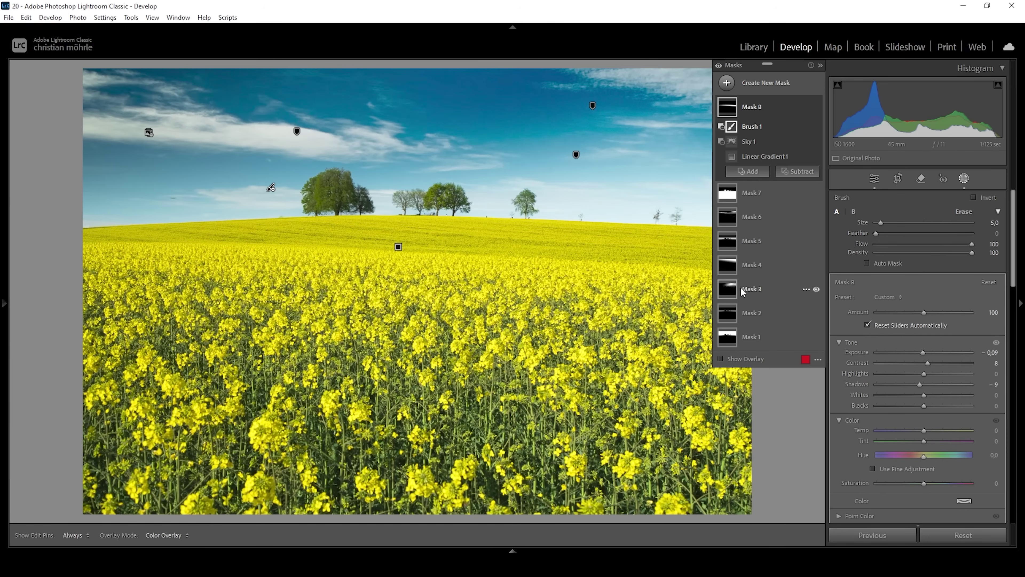
- Create a linear gradient mask over the front field and subtract a second gradient from the foreground, leaving a middle band
{"action": "left_click", "coordinate": [726, 83]}
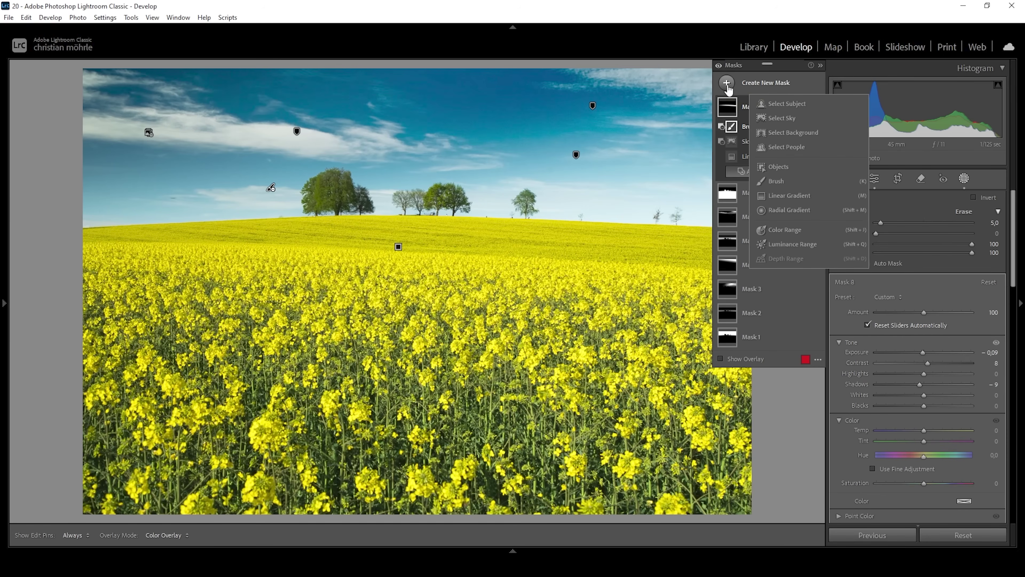
{"action": "left_click", "coordinate": [790, 196]}
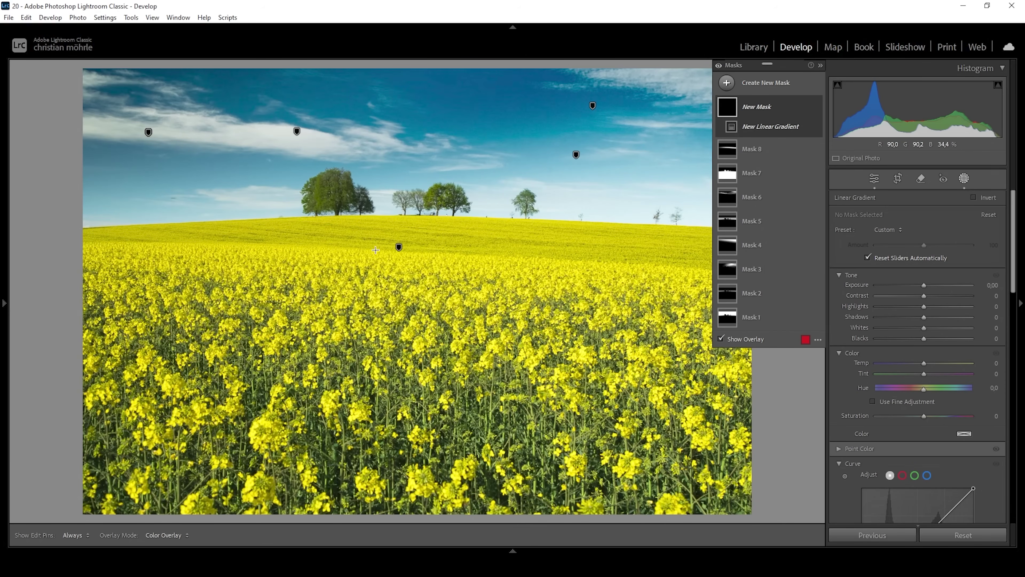
{"action": "left_click_drag", "start_coordinate": [383, 253], "coordinate": [383, 218]}
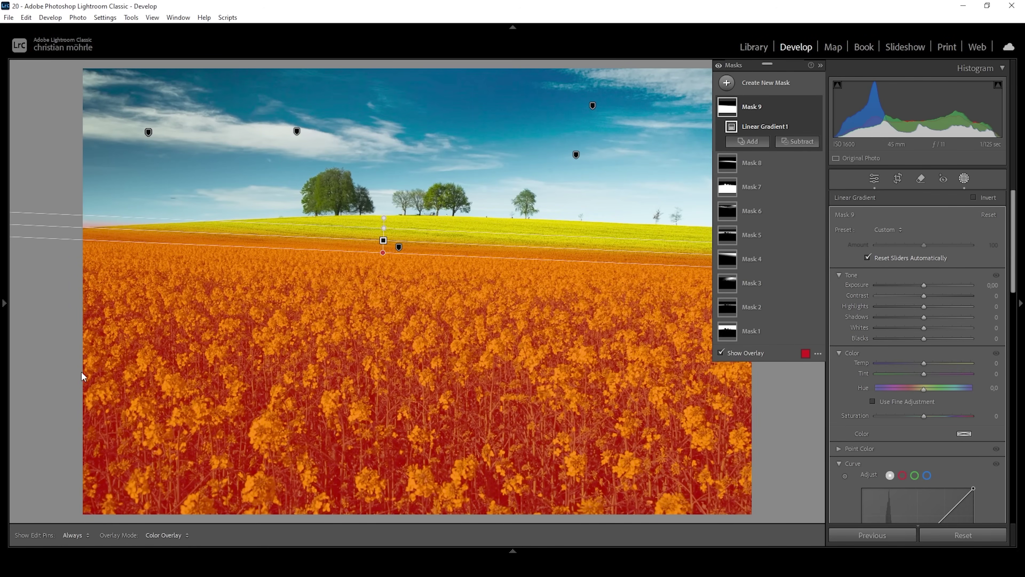
{"action": "left_click", "coordinate": [795, 145]}
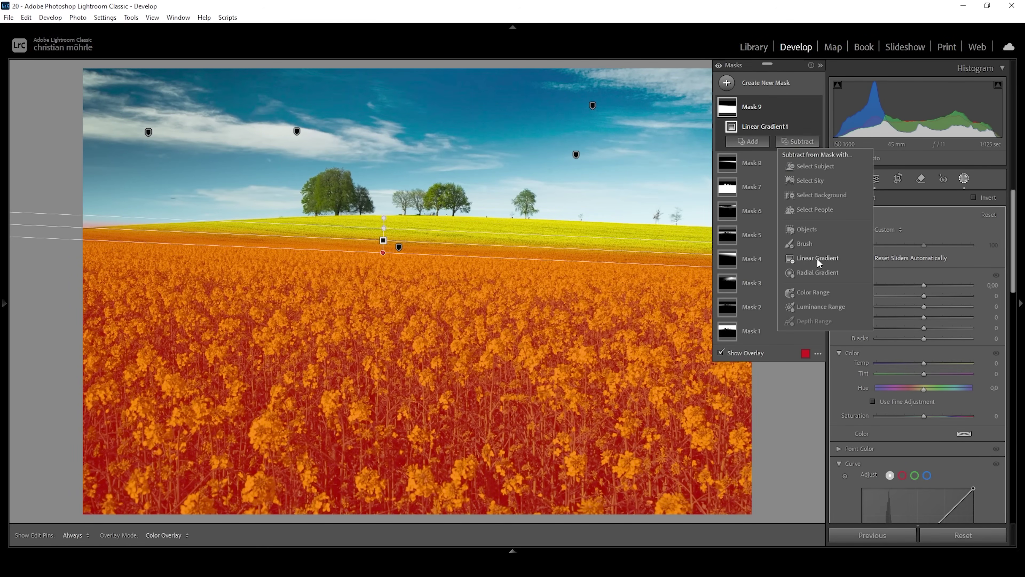
{"action": "left_click", "coordinate": [808, 259]}
{"action": "left_click_drag", "start_coordinate": [384, 339], "coordinate": [376, 224]}
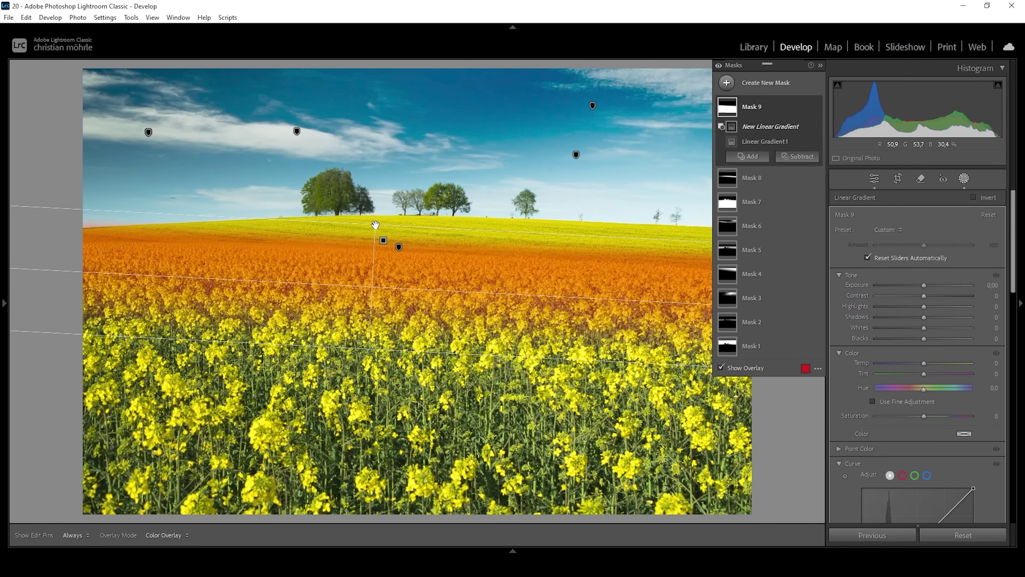
- Subtract the distant field strip from the middle band mask with a Size 8, Feather 7 brush along its whole upper edge
{"action": "left_click", "coordinate": [789, 155]}
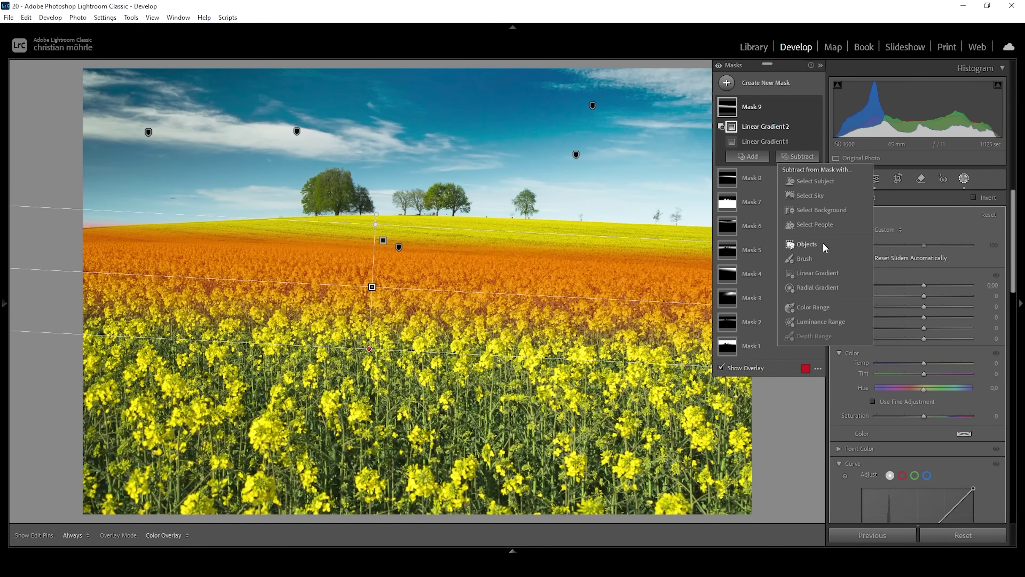
{"action": "left_click", "coordinate": [805, 259]}
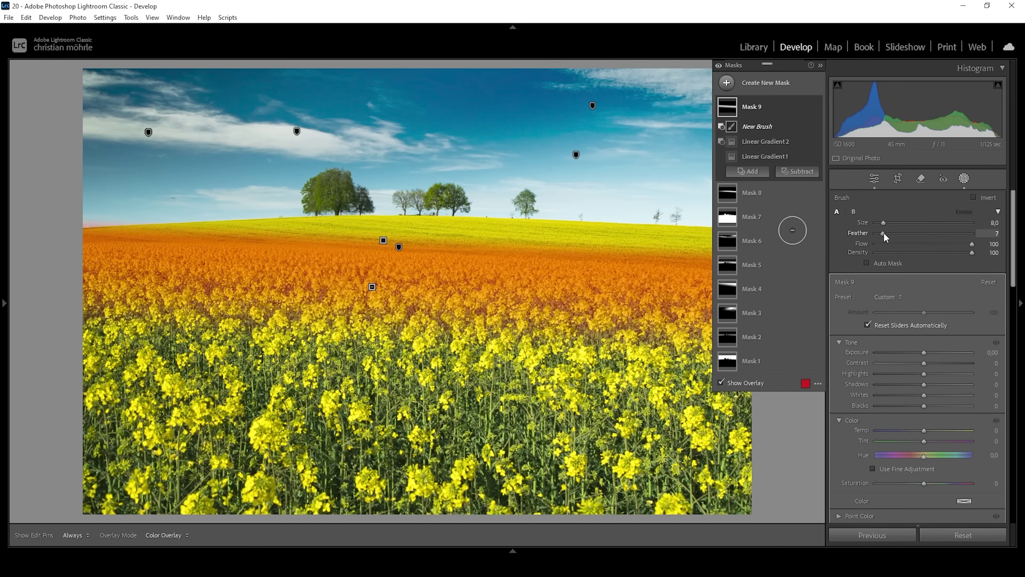
{"action": "left_click", "coordinate": [80, 227]}
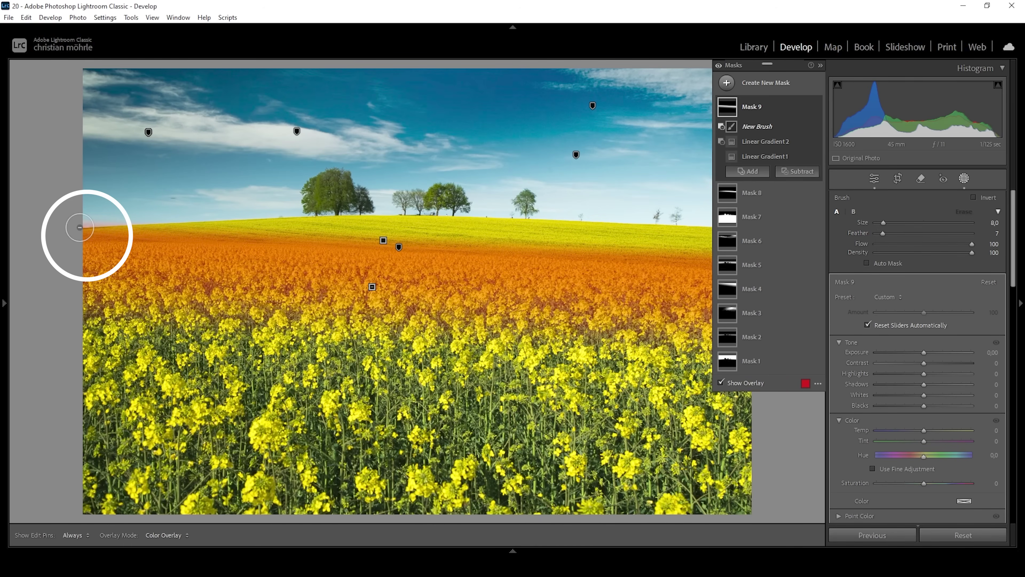
{"action": "left_click", "coordinate": [79, 228]}
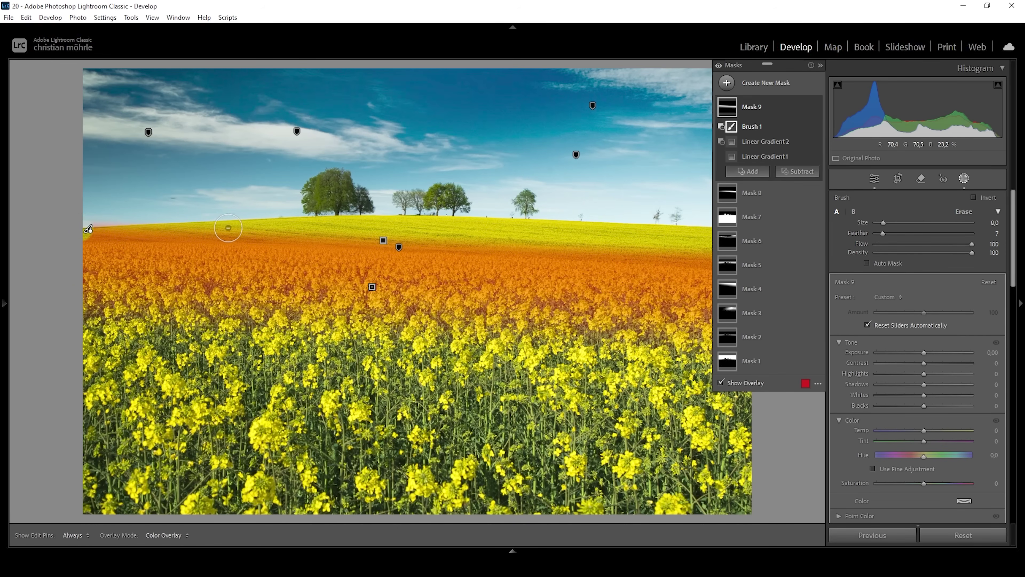
{"action": "left_click", "coordinate": [244, 228]}
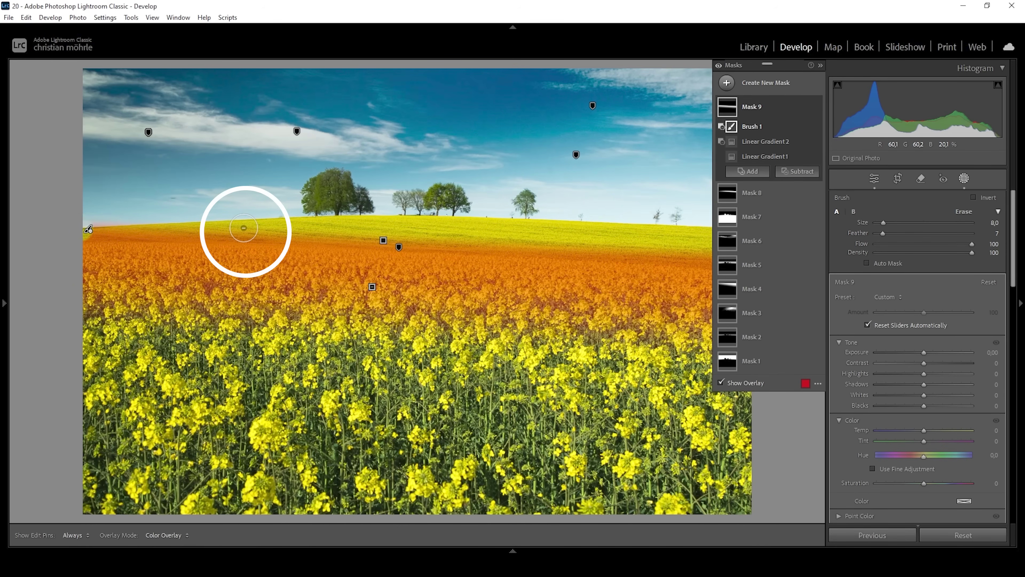
{"action": "left_click_drag", "start_coordinate": [88, 229], "coordinate": [89, 229]}
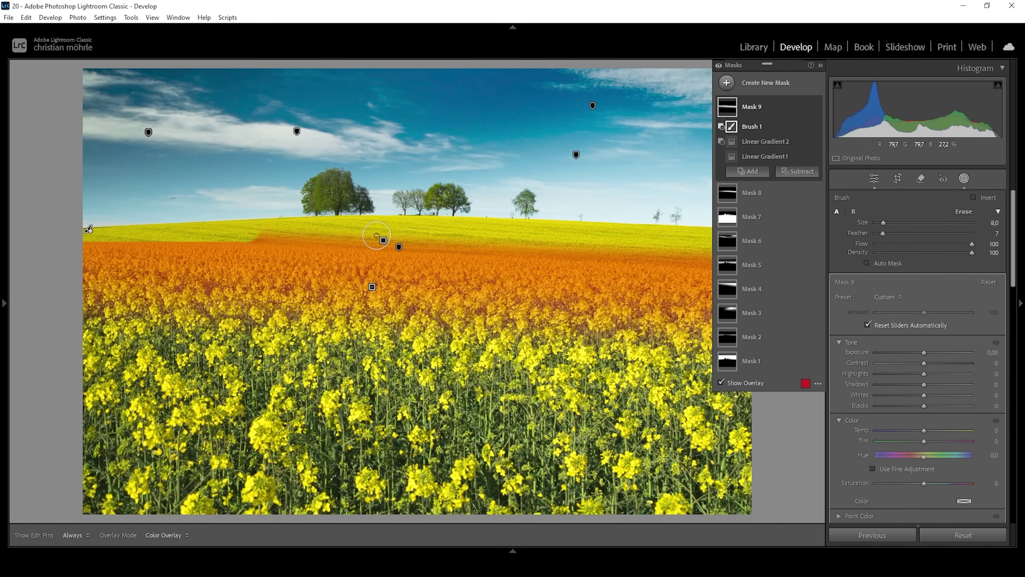
{"action": "left_click_drag", "start_coordinate": [376, 235], "coordinate": [378, 231]}
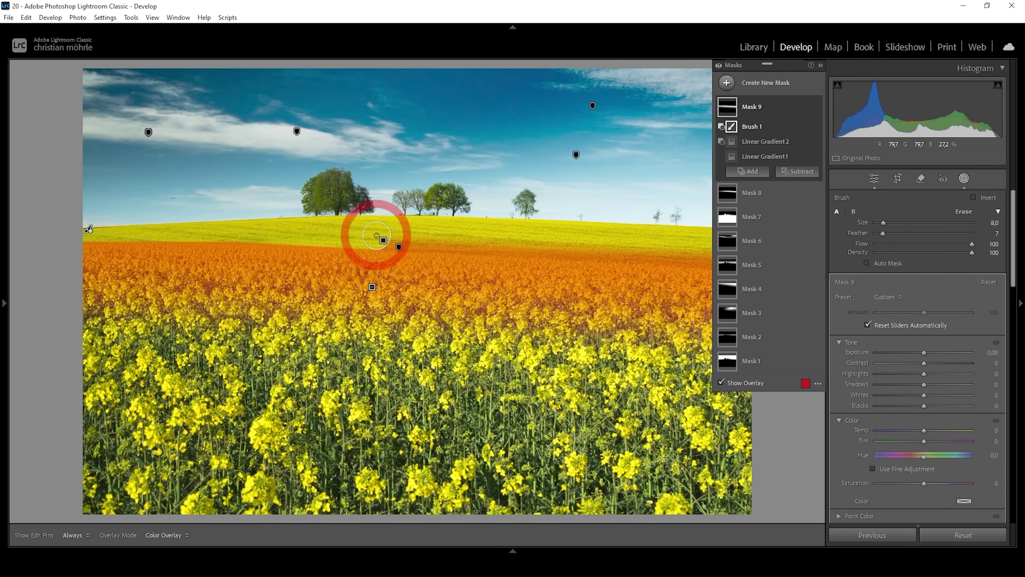
{"action": "left_click", "coordinate": [484, 239], "text": "shift"}
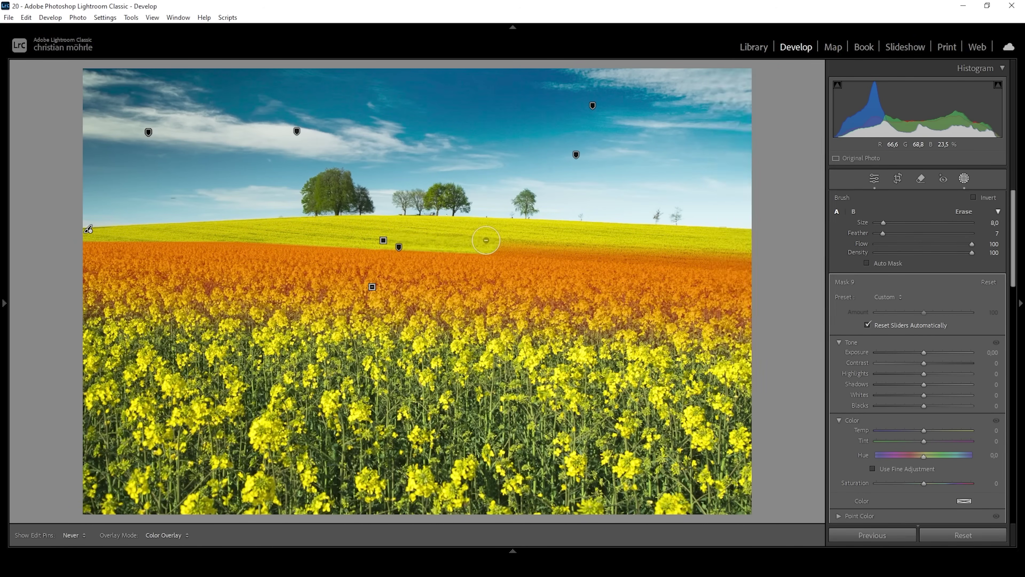
{"action": "left_click", "coordinate": [583, 245], "text": "shift"}
{"action": "left_click", "coordinate": [746, 254], "text": "shift"}
- Check the mask's edge across the full photo width and brighten the middle band with Exposure 0.14
{"action": "left_click", "coordinate": [820, 65]}
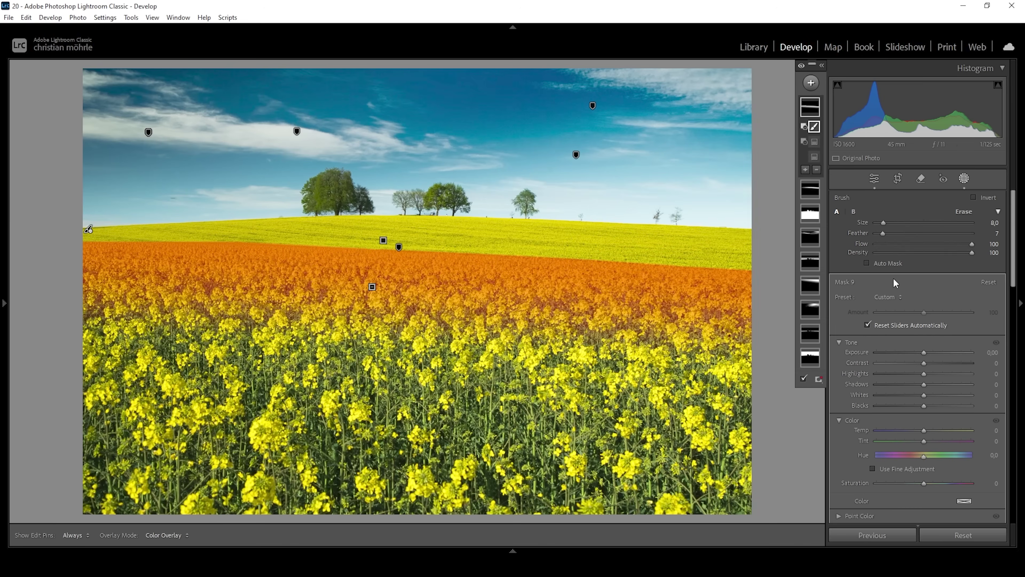
{"action": "left_click", "coordinate": [821, 65]}
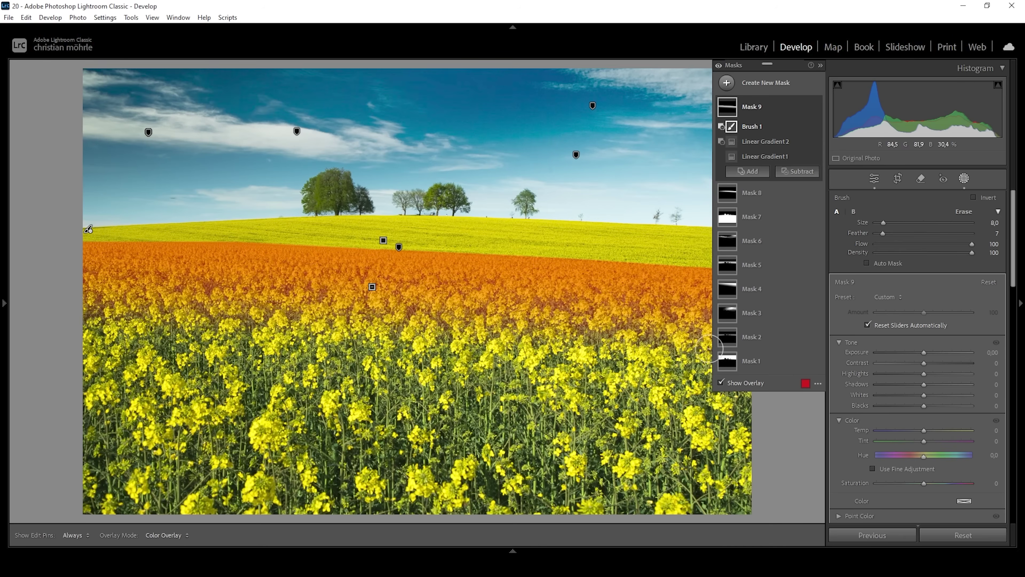
{"action": "key", "text": "shift+w"}
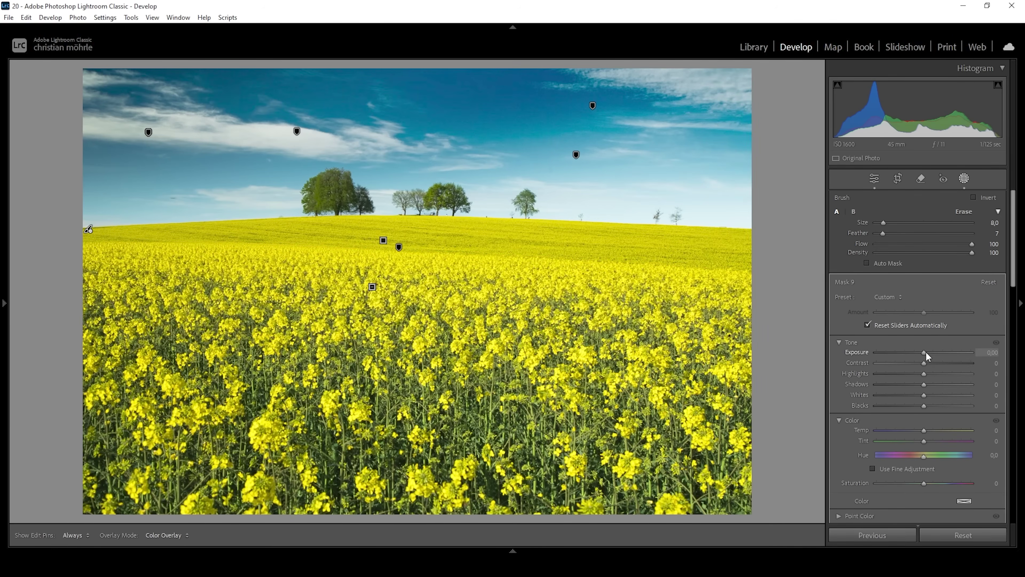
{"action": "left_click_drag", "start_coordinate": [926, 351], "coordinate": [927, 351]}
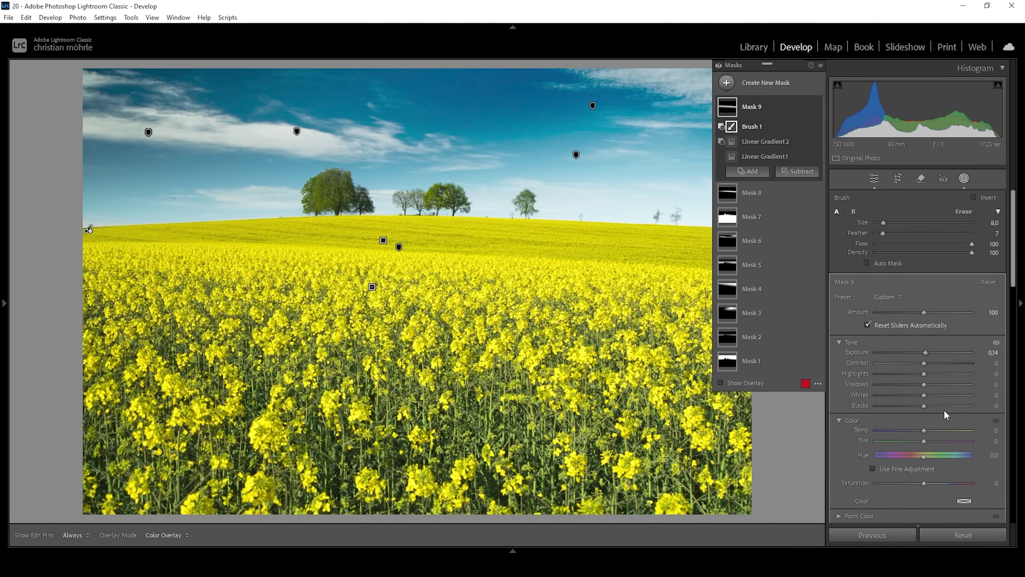
- Create an object mask of the large tree group on the horizon using the rectangle selection mode
{"action": "left_click", "coordinate": [726, 83]}
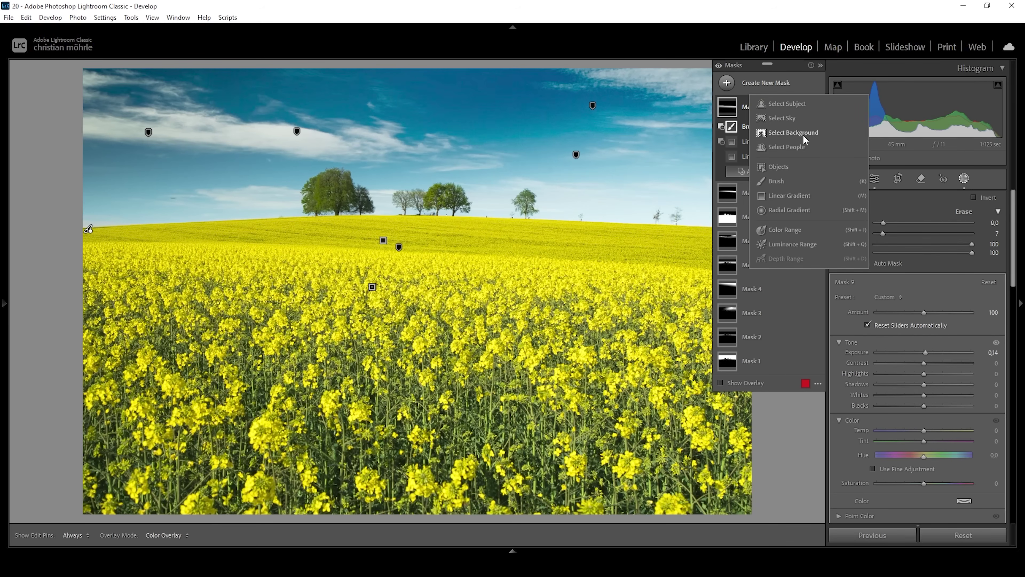
{"action": "left_click", "coordinate": [778, 166]}
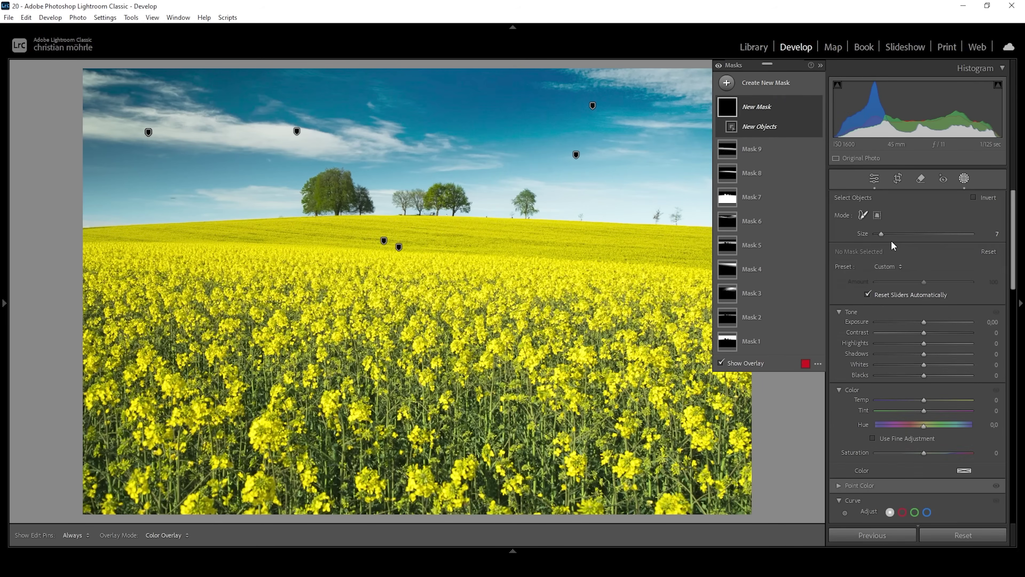
{"action": "left_click", "coordinate": [876, 216]}
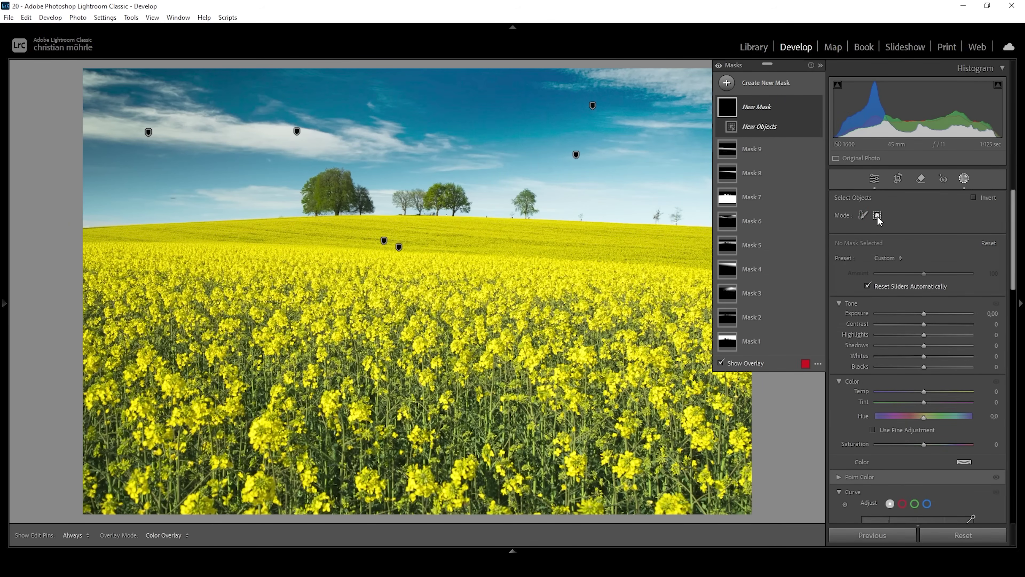
{"action": "left_click_drag", "start_coordinate": [291, 221], "coordinate": [380, 156]}
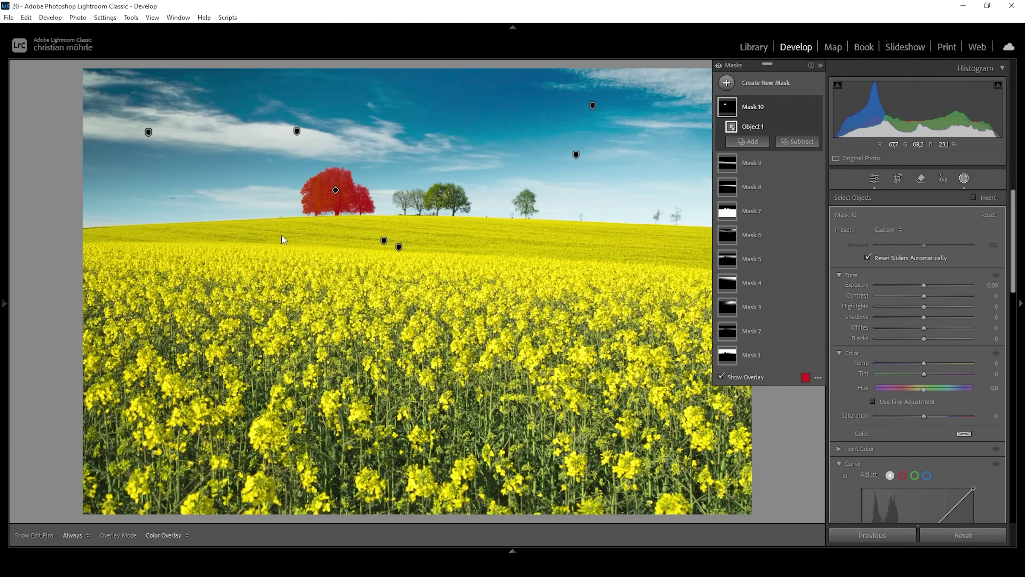
- Adjust the large tree mask with Exposure 0.54, Shadows 22, Whites 10 and Clarity 18
{"action": "left_click_drag", "start_coordinate": [923, 288], "coordinate": [933, 326]}
{"action": "scroll", "coordinate": [931, 365], "scroll_direction": "down", "scroll_amount": 5}
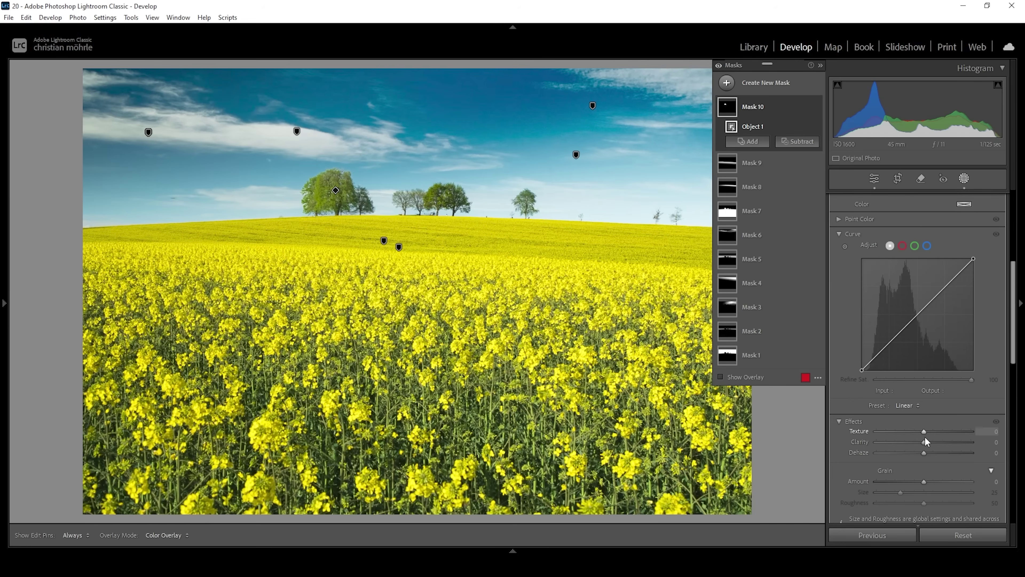
{"action": "left_click_drag", "start_coordinate": [924, 442], "coordinate": [934, 439]}
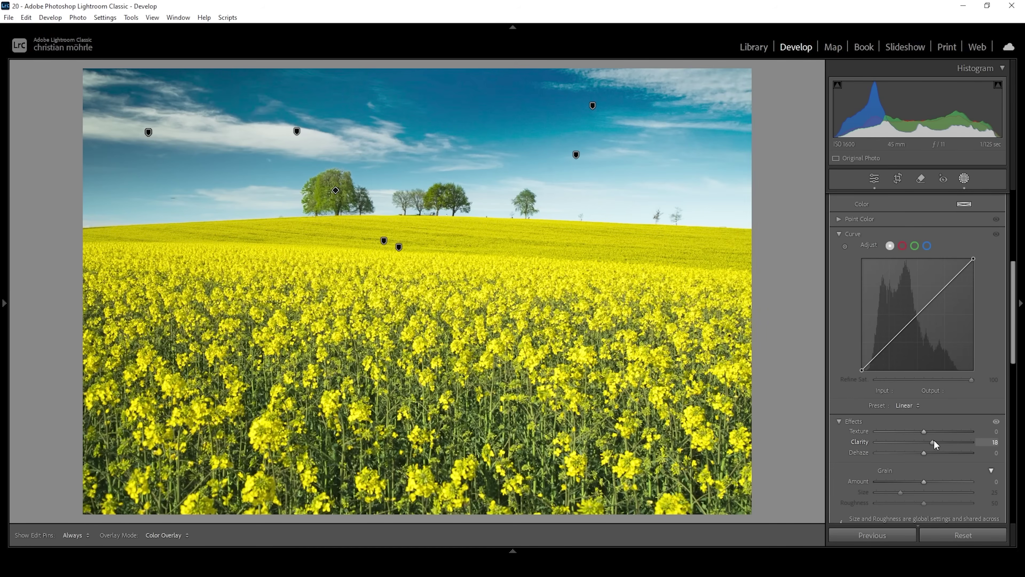
- Subtract the sky above the large trees from their mask with a Size 8, Feather 100 brush, and compare the photo without any masks
{"action": "left_click", "coordinate": [799, 141]}
{"action": "left_click", "coordinate": [806, 242]}
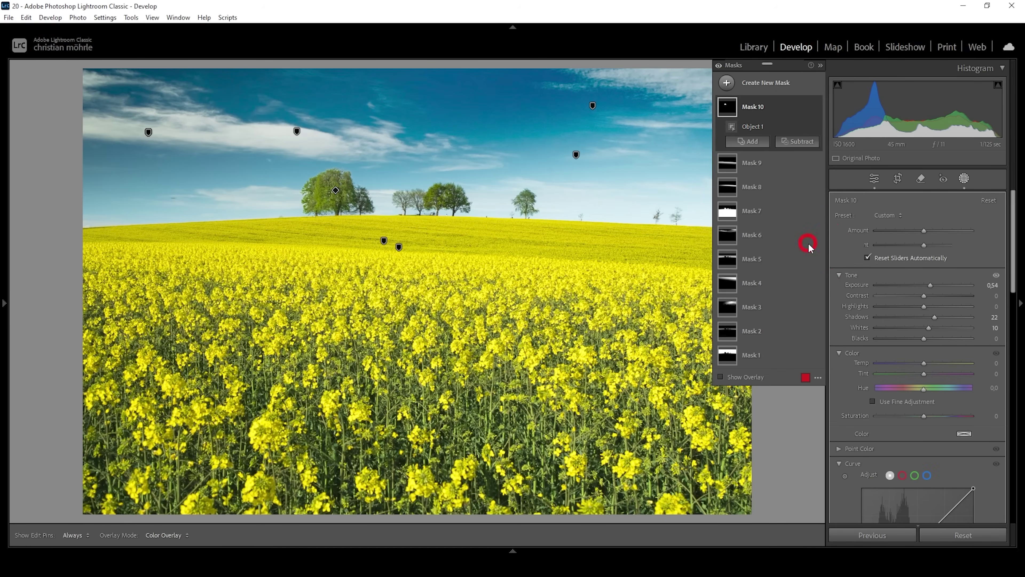
{"action": "key", "text": "alt"}
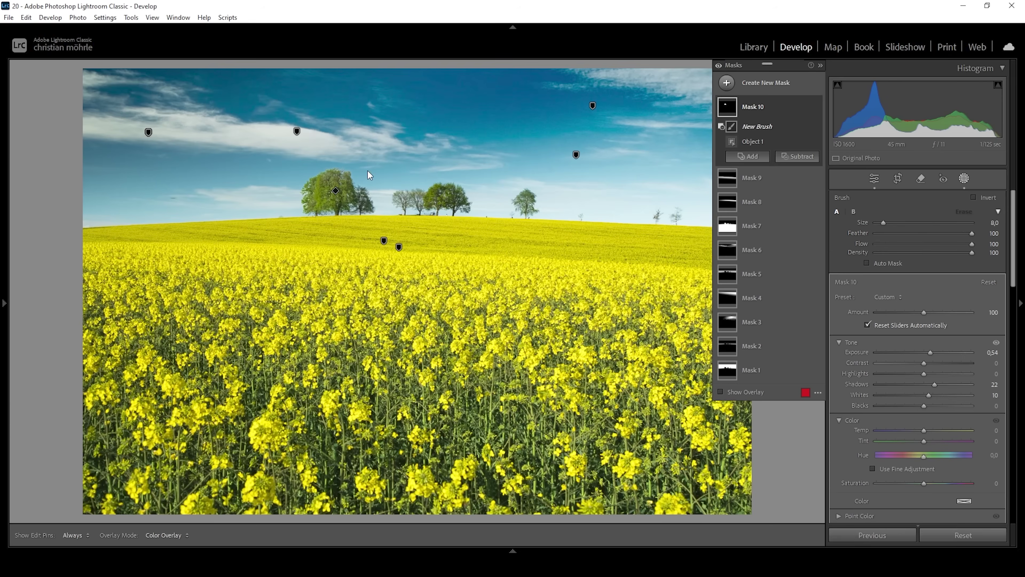
{"action": "left_click_drag", "start_coordinate": [343, 147], "coordinate": [343, 147]}
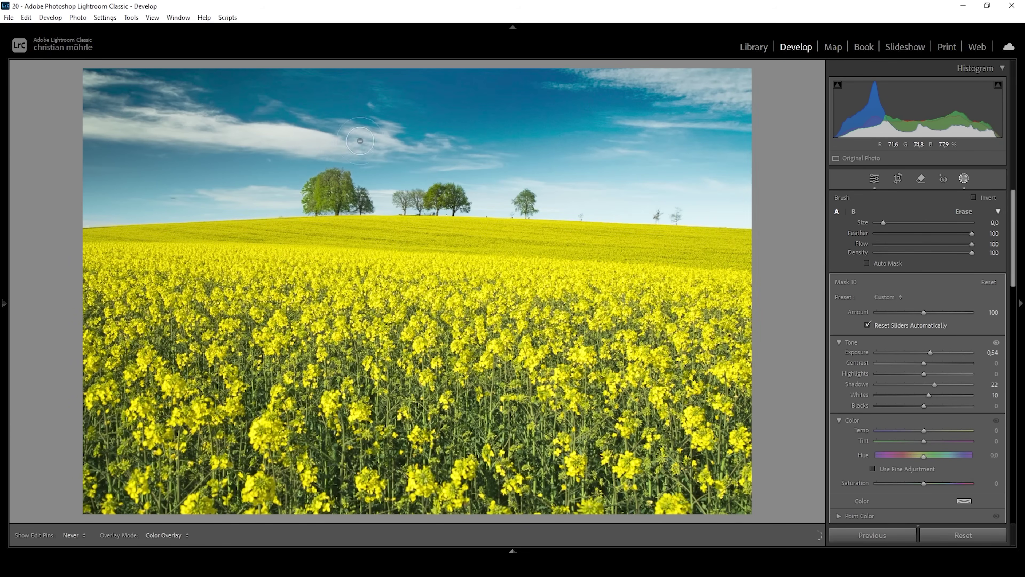
{"action": "key", "text": "h"}
{"action": "left_click_drag", "start_coordinate": [281, 165], "coordinate": [303, 154]}
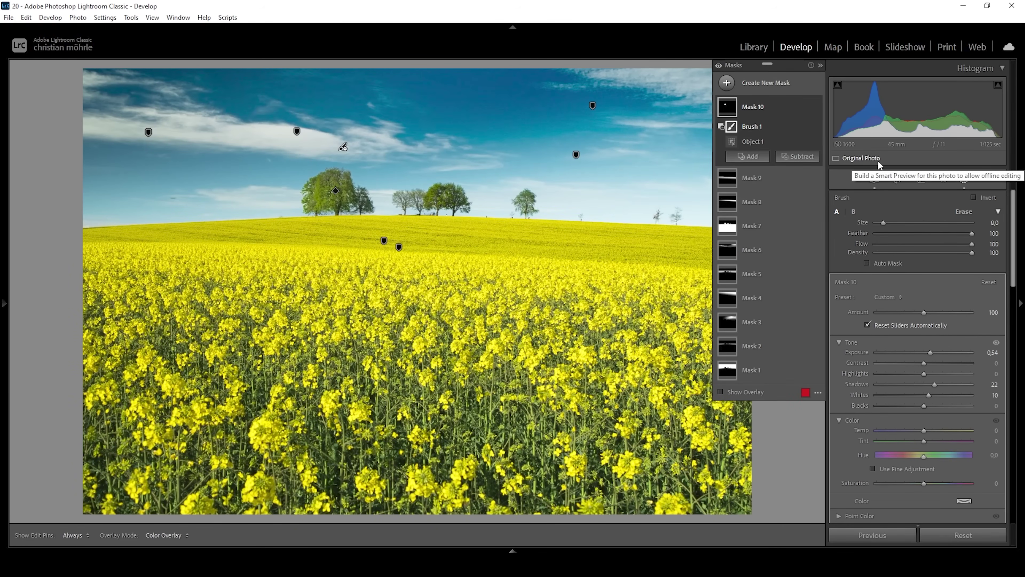
{"action": "left_click", "coordinate": [718, 65]}
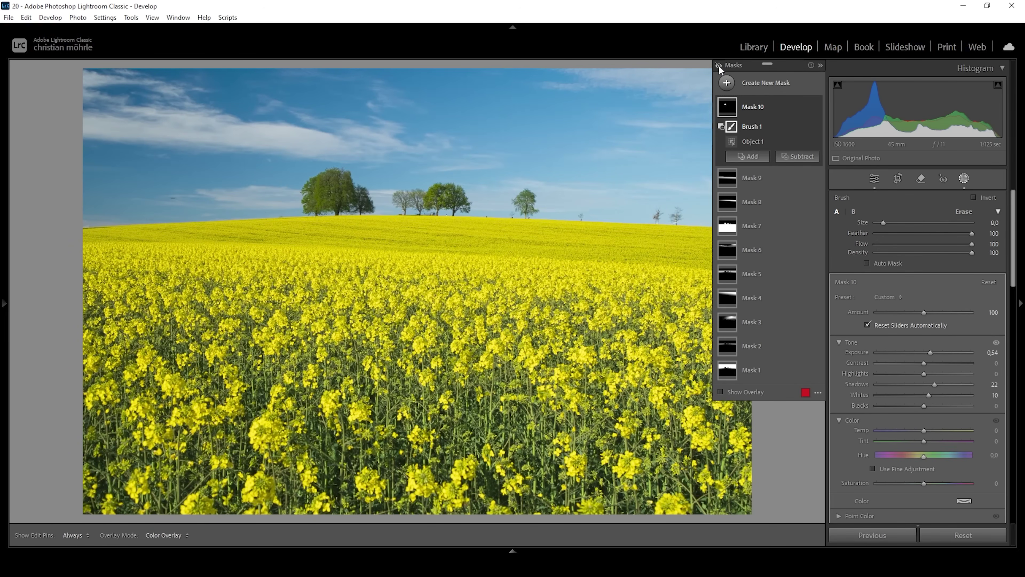
{"action": "left_click", "coordinate": [718, 65]}
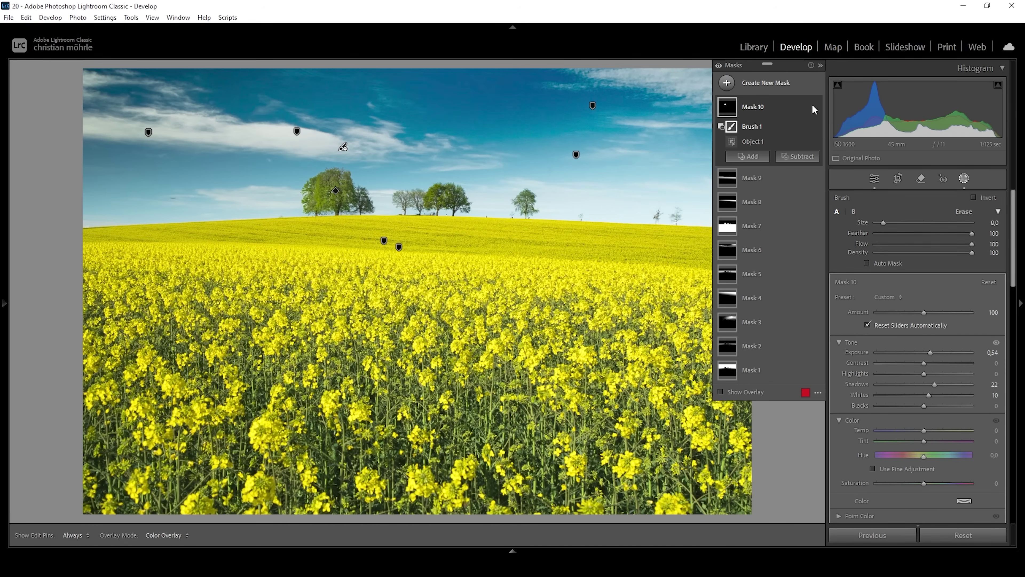
- Leave masking and set the Yellow hue to -14 in the Color Mixer
{"action": "left_click", "coordinate": [873, 176]}
{"action": "left_click", "coordinate": [981, 197]}
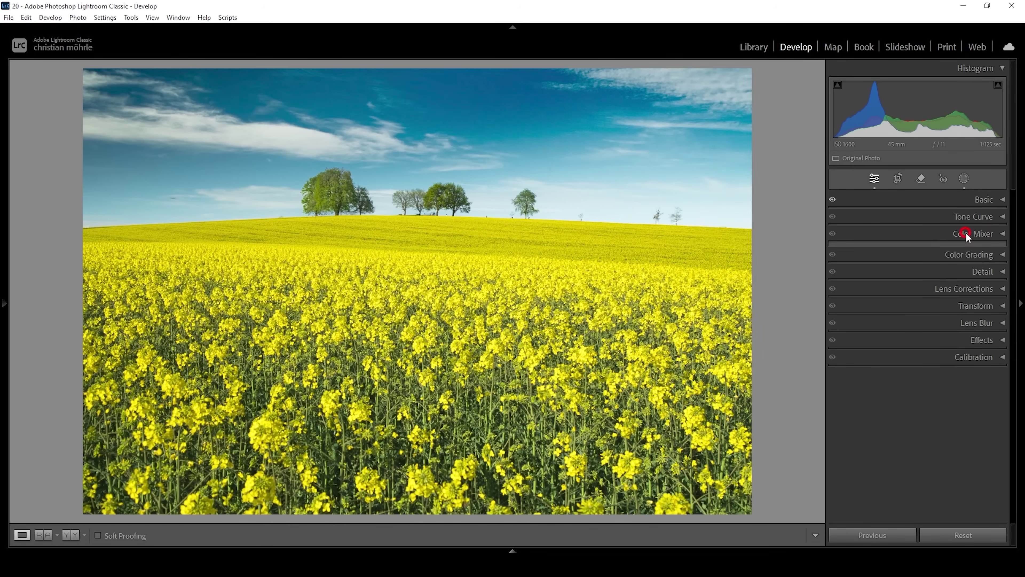
{"action": "left_click", "coordinate": [966, 232]}
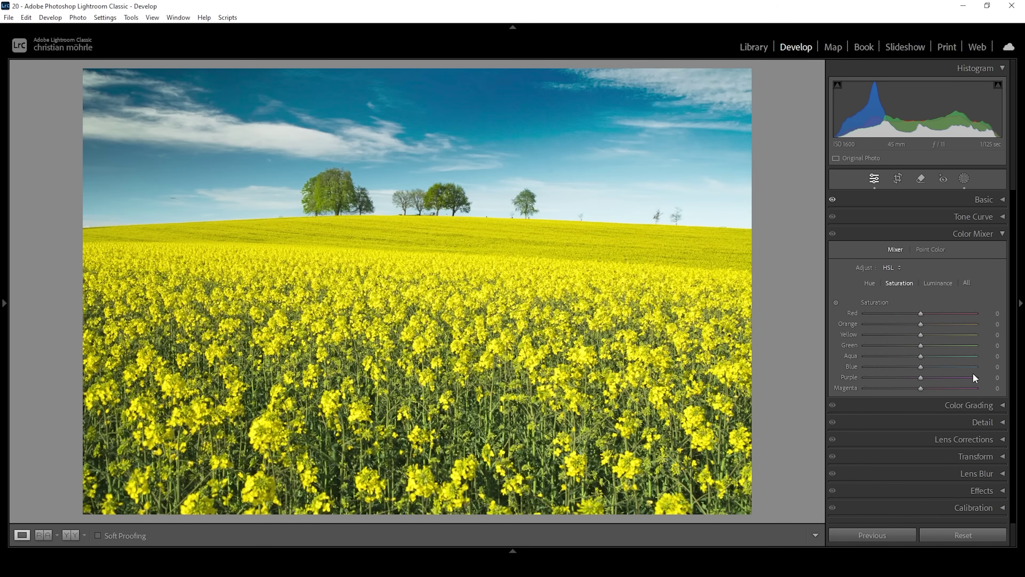
{"action": "left_click", "coordinate": [870, 283]}
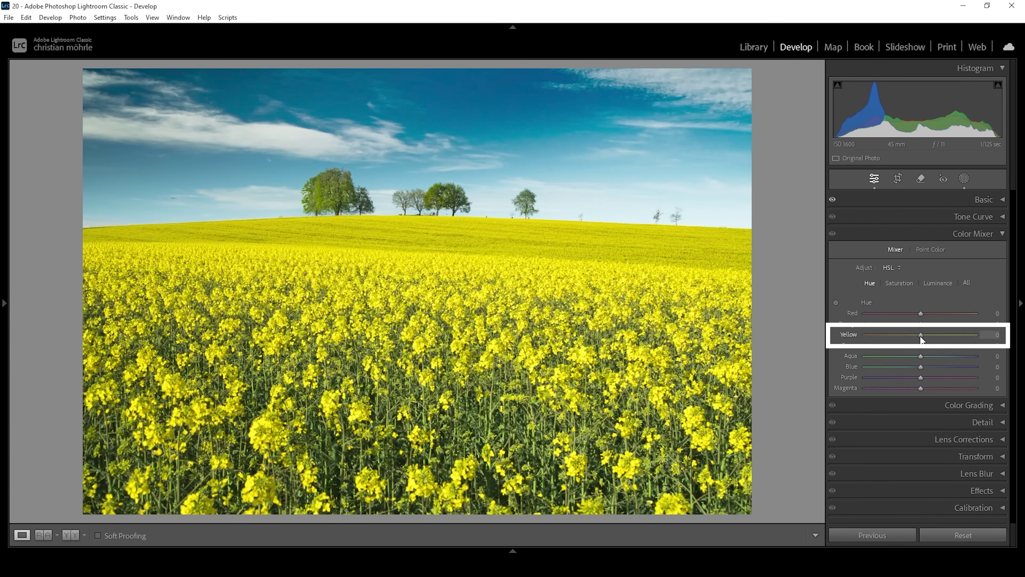
{"action": "left_click_drag", "start_coordinate": [921, 339], "coordinate": [914, 339]}
{"action": "left_click_drag", "start_coordinate": [910, 340], "coordinate": [858, 338]}
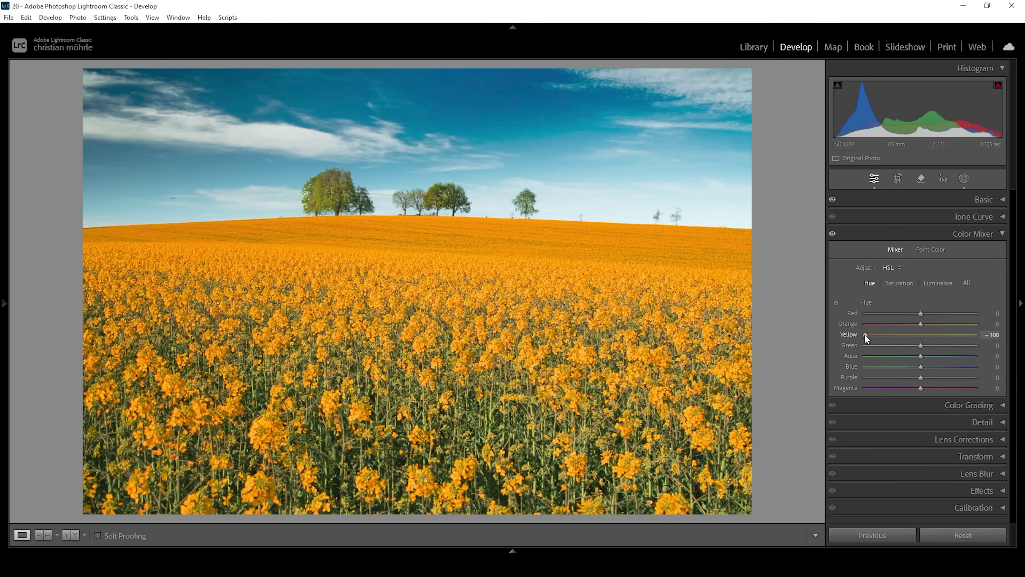
{"action": "left_click_drag", "start_coordinate": [864, 335], "coordinate": [911, 336]}
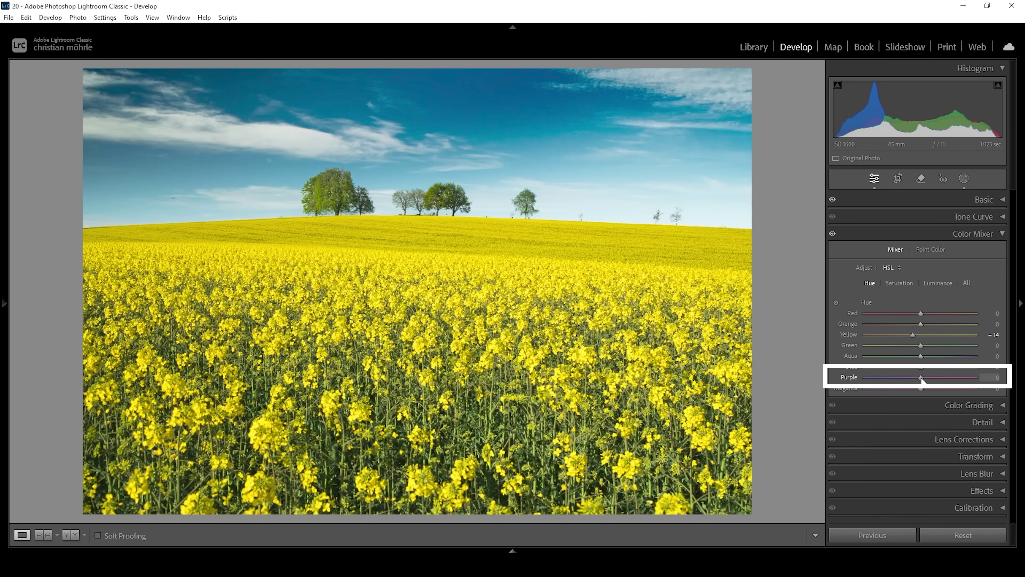
- Set the Purple hue to -100 and the Blue hue to -7, and compare the photo without the Color Mixer
{"action": "left_click_drag", "start_coordinate": [922, 379], "coordinate": [714, 373]}
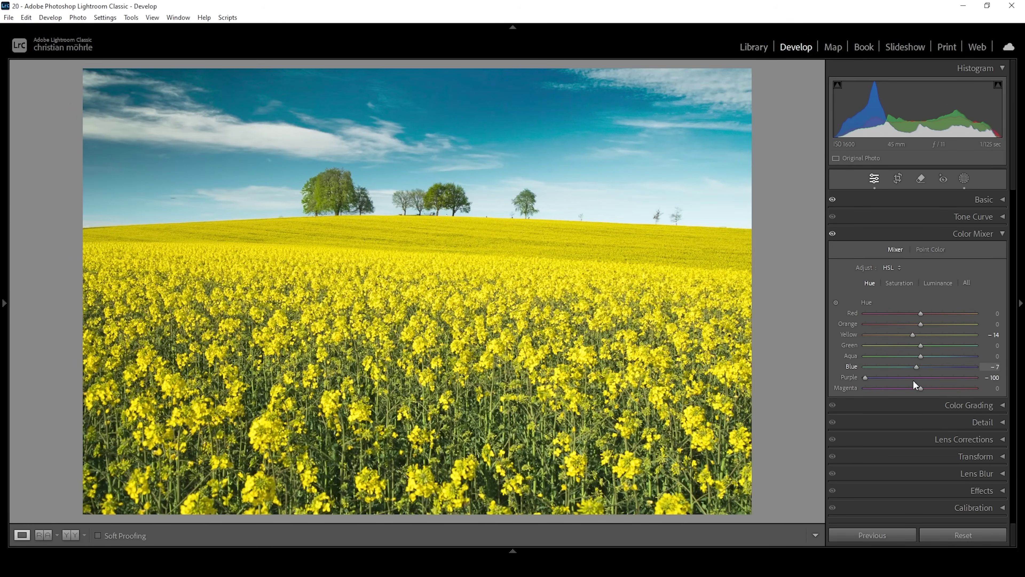
{"action": "left_click_drag", "start_coordinate": [916, 368], "coordinate": [896, 368]}
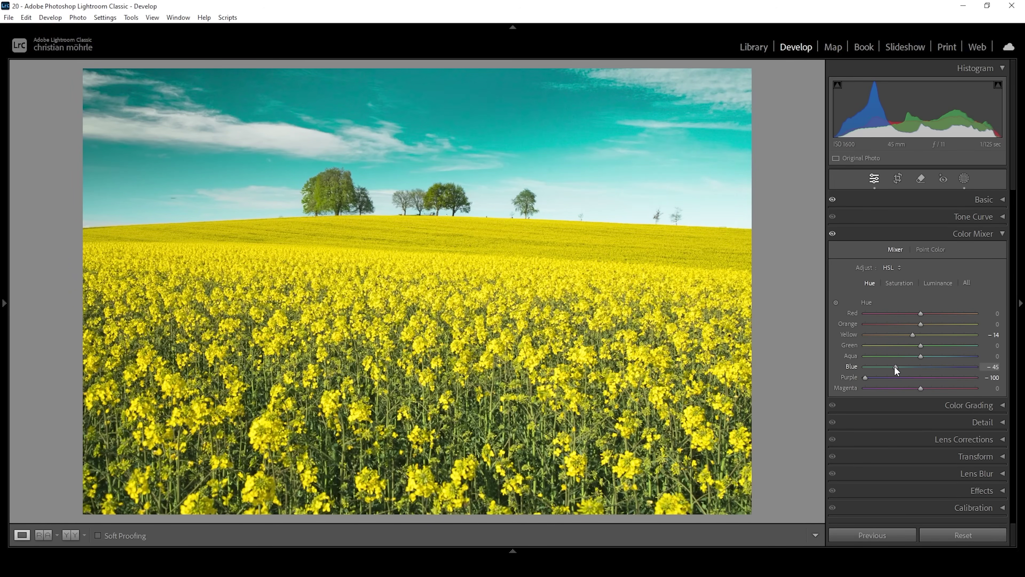
{"action": "left_click_drag", "start_coordinate": [895, 367], "coordinate": [897, 367]}
{"action": "left_click_drag", "start_coordinate": [897, 367], "coordinate": [918, 371]}
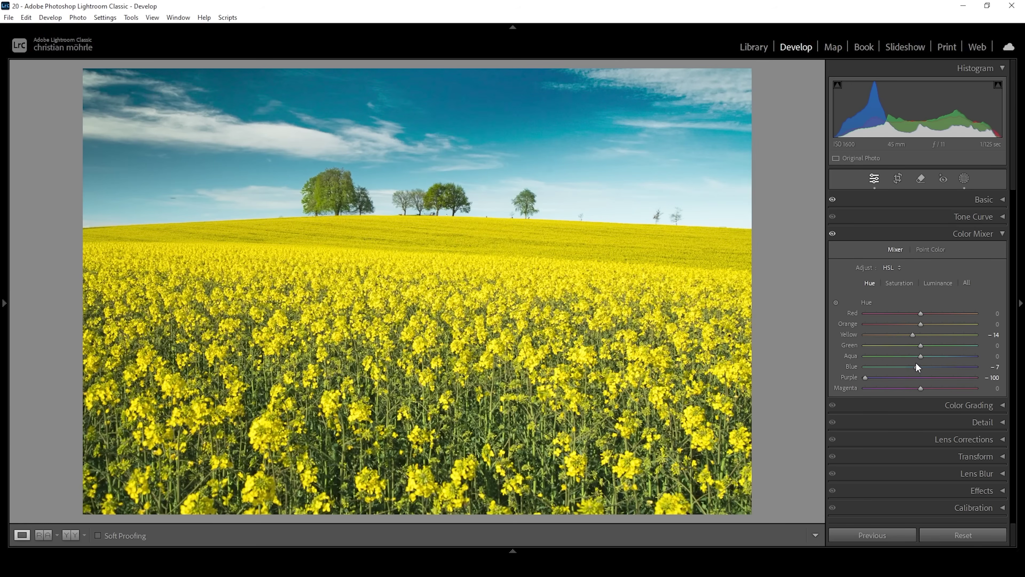
{"action": "left_click", "coordinate": [832, 234]}
- Set the color saturation to Yellow +18, Green +12, Aqua -13 and Blue -14, and lower Purple and Magenta fully
{"action": "left_click", "coordinate": [898, 284]}
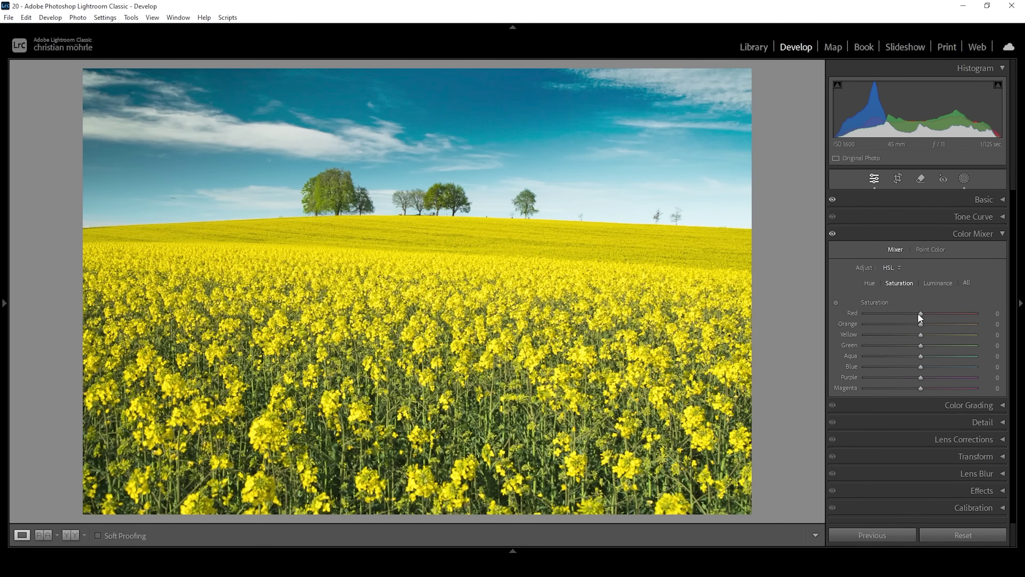
{"action": "left_click_drag", "start_coordinate": [921, 334], "coordinate": [931, 334]}
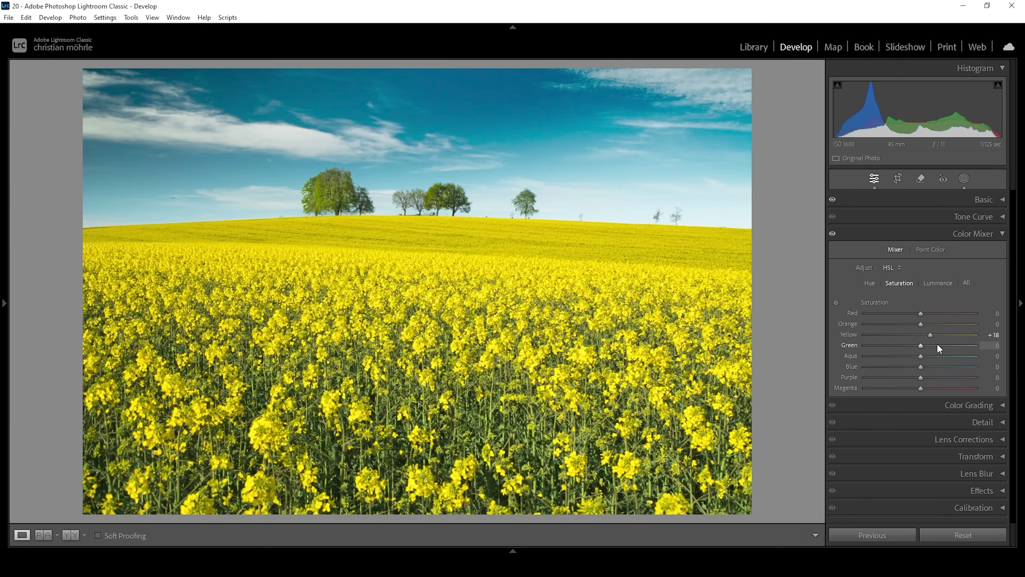
{"action": "left_click_drag", "start_coordinate": [921, 345], "coordinate": [929, 345]}
{"action": "left_click_drag", "start_coordinate": [935, 341], "coordinate": [927, 342]}
{"action": "left_click_drag", "start_coordinate": [918, 367], "coordinate": [913, 367]}
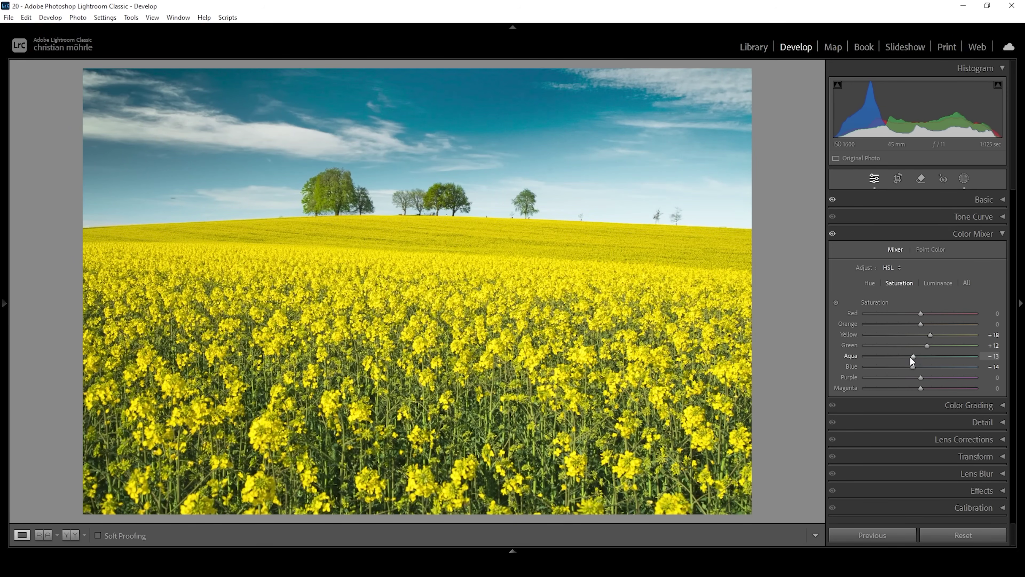
{"action": "left_click_drag", "start_coordinate": [850, 377], "coordinate": [738, 385]}
{"action": "left_click_drag", "start_coordinate": [919, 387], "coordinate": [789, 391]}
- Set the color luminance to Yellow +9 and Green -30 after trying much darker and brighter yellows
{"action": "left_click", "coordinate": [933, 284]}
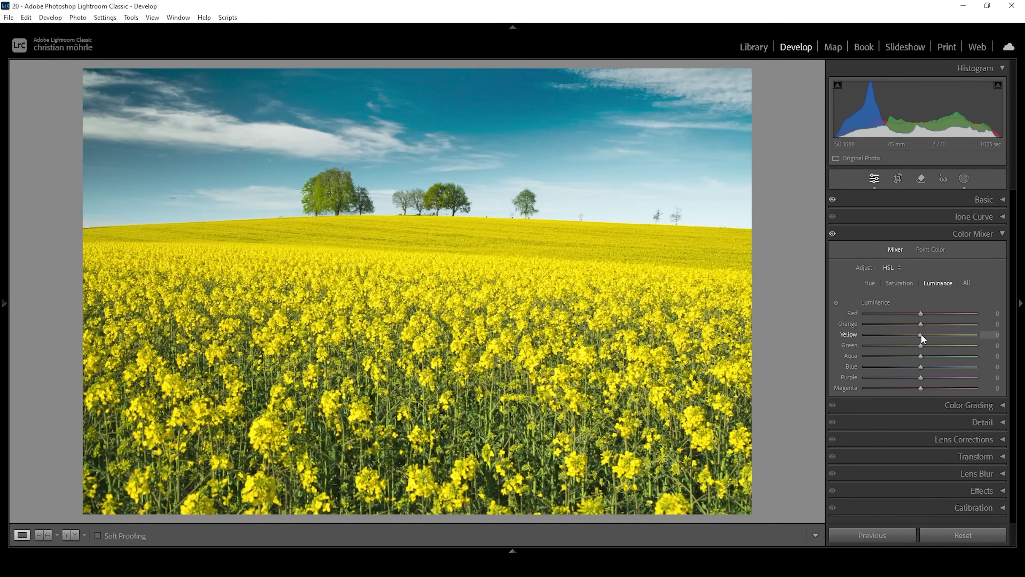
{"action": "left_click_drag", "start_coordinate": [921, 334], "coordinate": [898, 336]}
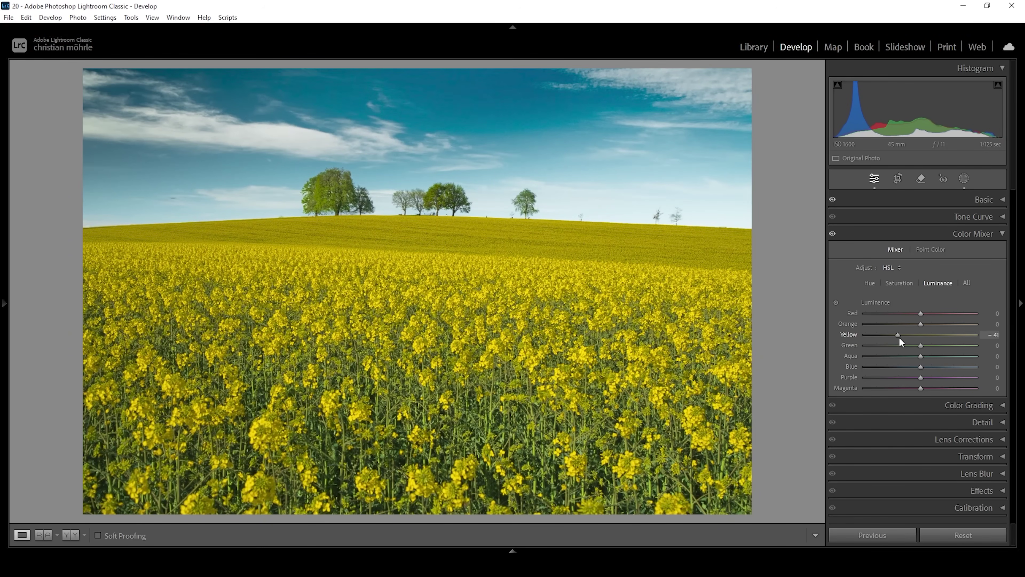
{"action": "left_click_drag", "start_coordinate": [899, 337], "coordinate": [971, 339]}
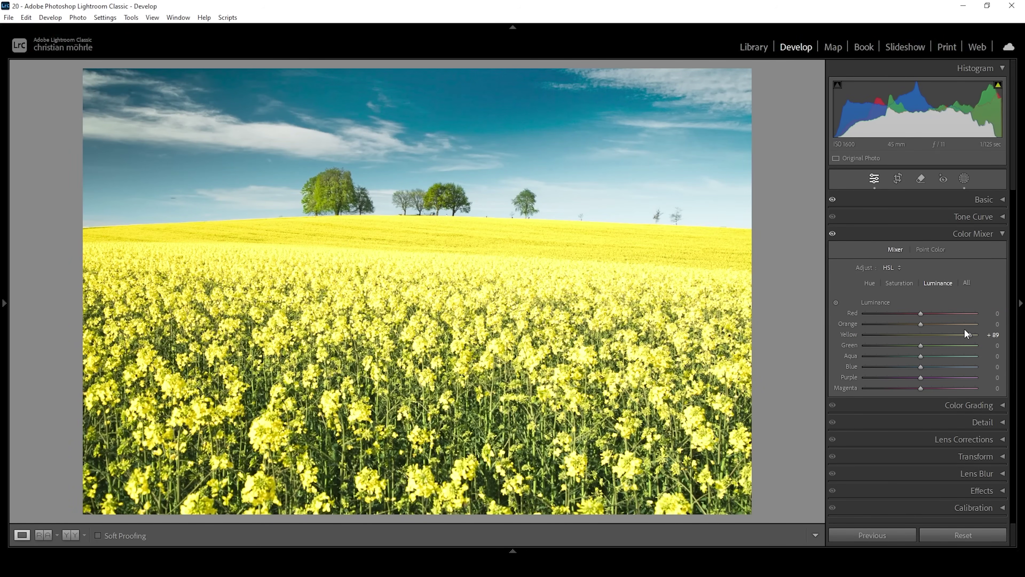
{"action": "double_click", "coordinate": [963, 335]}
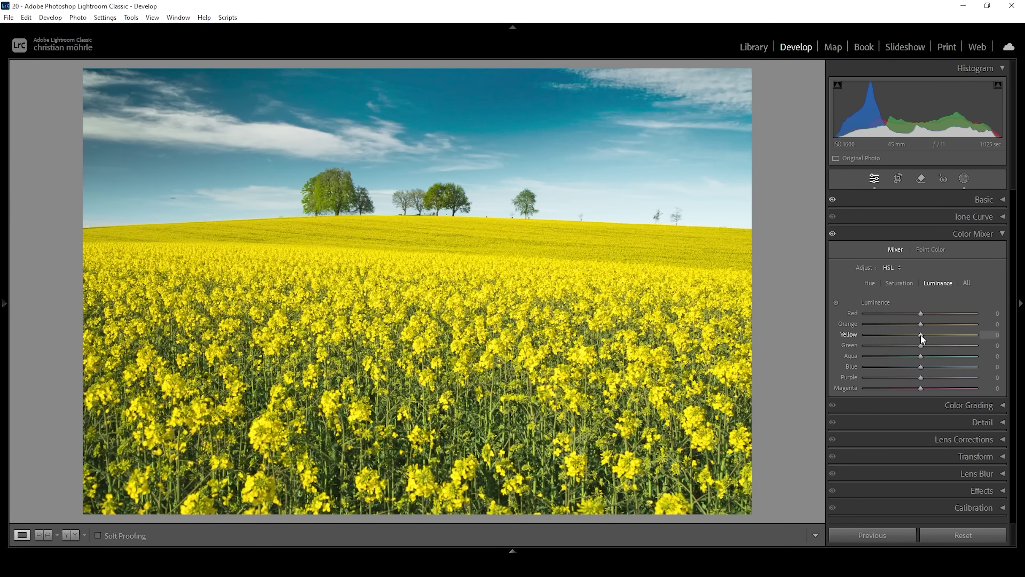
{"action": "left_click_drag", "start_coordinate": [923, 335], "coordinate": [925, 335]}
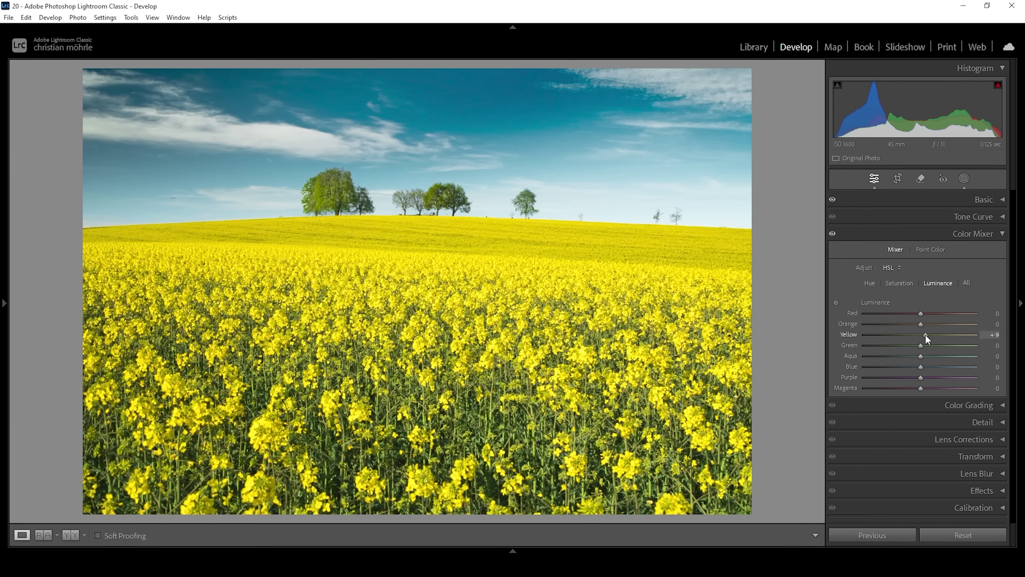
{"action": "left_click_drag", "start_coordinate": [925, 336], "coordinate": [925, 335]}
{"action": "left_click_drag", "start_coordinate": [920, 344], "coordinate": [914, 346]}
{"action": "left_click_drag", "start_coordinate": [910, 348], "coordinate": [905, 348]}
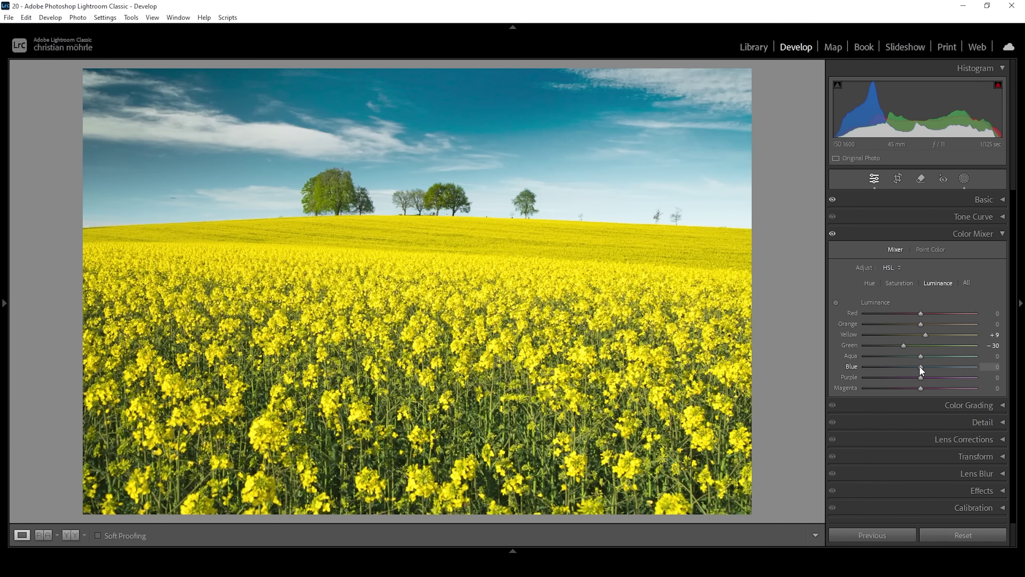
- Set the Blue luminance to -20 and Aqua to +14, and compare the photo with and without the Color Mixer changes
{"action": "left_click_drag", "start_coordinate": [920, 367], "coordinate": [912, 368]}
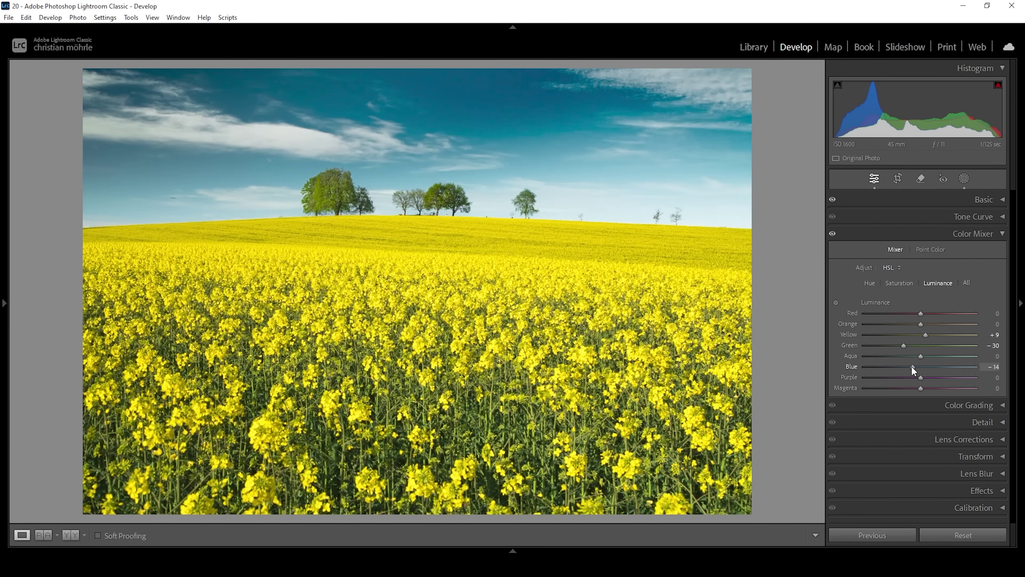
{"action": "left_click_drag", "start_coordinate": [909, 366], "coordinate": [909, 366]}
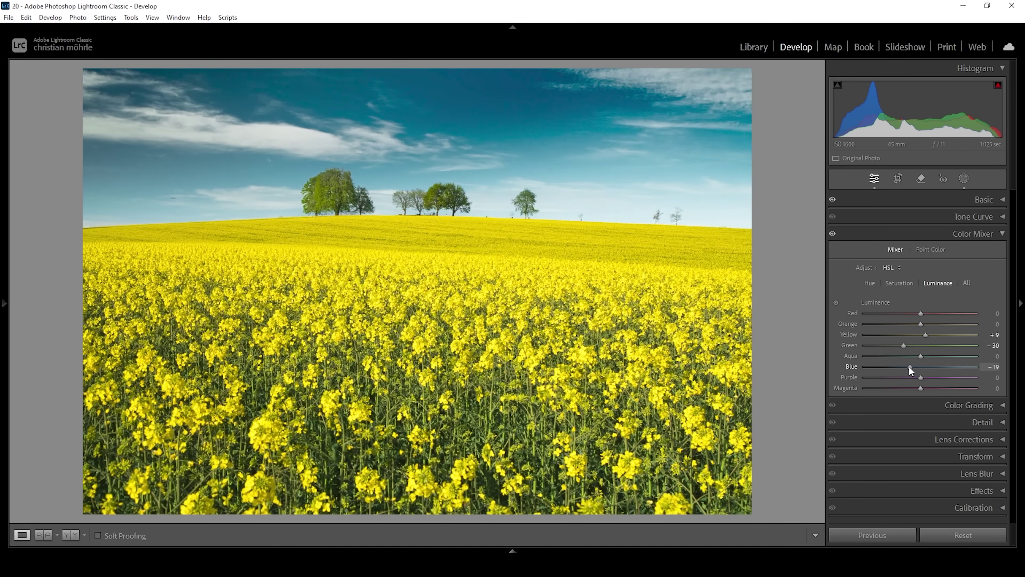
{"action": "left_click_drag", "start_coordinate": [909, 367], "coordinate": [908, 366]}
{"action": "left_click_drag", "start_coordinate": [921, 356], "coordinate": [926, 355]}
{"action": "left_click", "coordinate": [834, 234]}
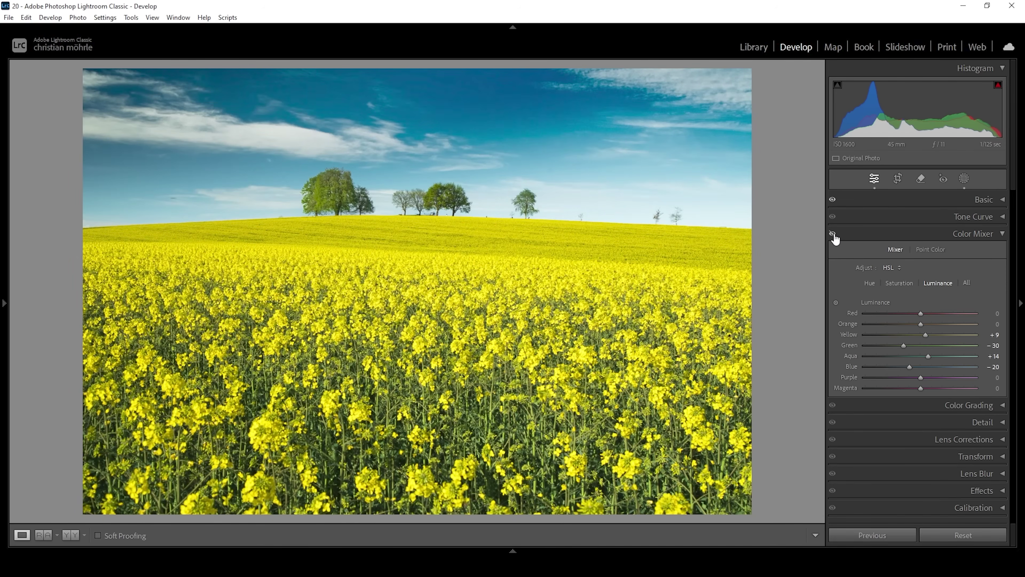
{"action": "left_click", "coordinate": [833, 234]}
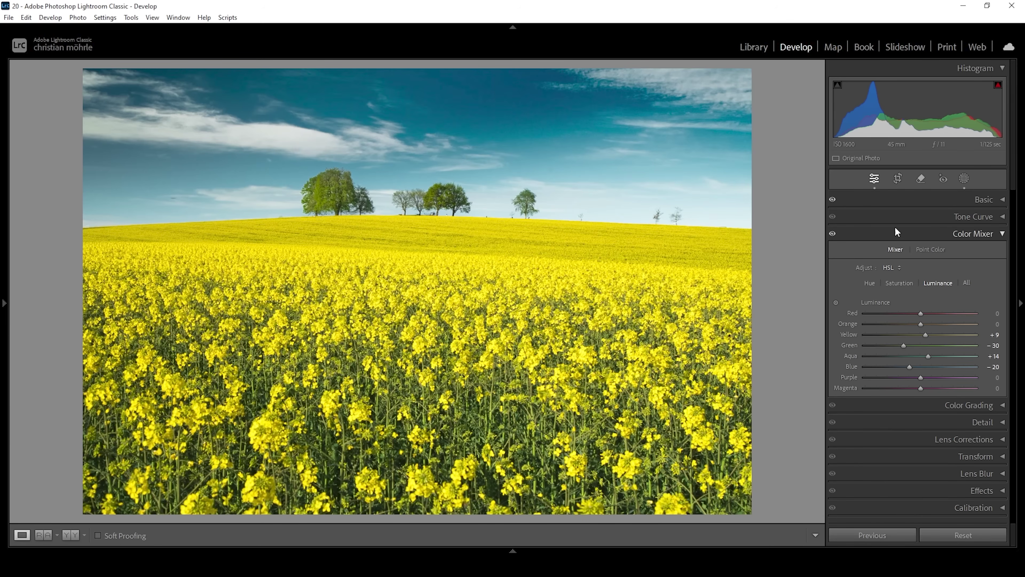
{"action": "left_click", "coordinate": [901, 233]}
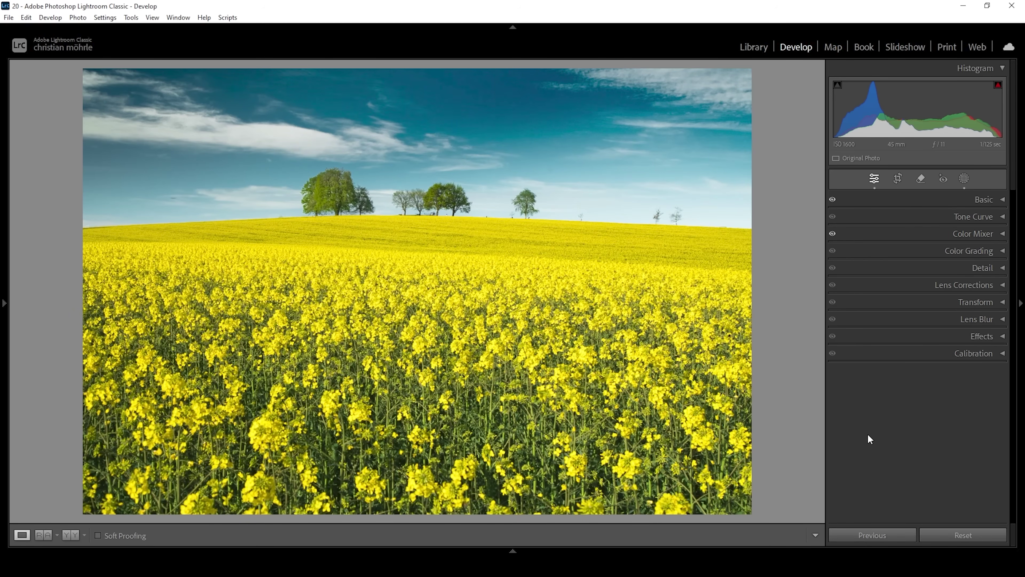
- Raise the Blue Primary saturation slightly in the photo's Calibration settings
{"action": "left_click", "coordinate": [914, 355]}
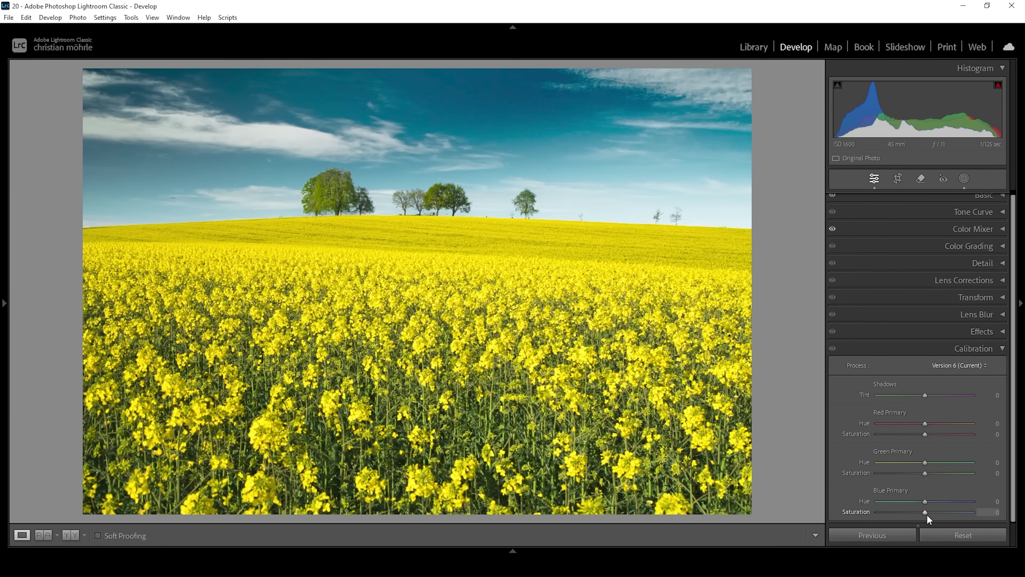
{"action": "left_click_drag", "start_coordinate": [925, 512], "coordinate": [930, 512]}
{"action": "left_click", "coordinate": [973, 349]}
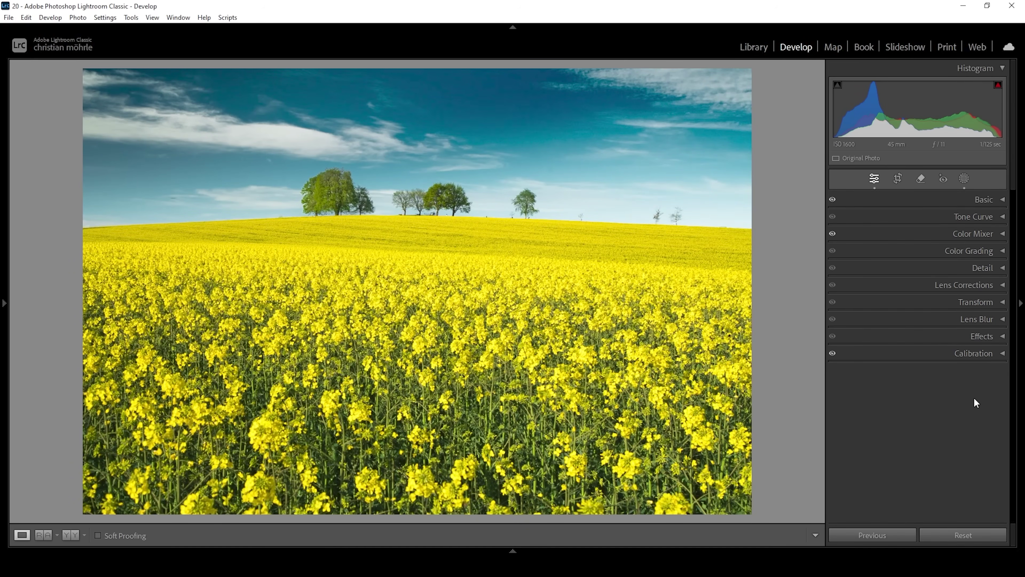
- Sharpen the photo with Amount 62, Radius 0.5, Detail 100 and Masking 83
{"action": "left_click", "coordinate": [957, 269]}
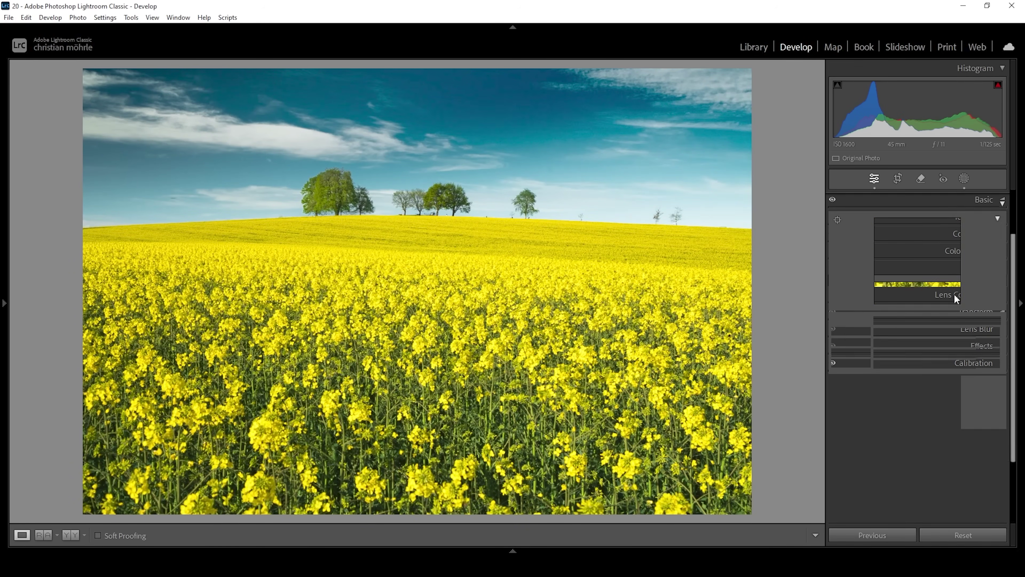
{"action": "left_click_drag", "start_coordinate": [896, 343], "coordinate": [972, 354]}
{"action": "left_click_drag", "start_coordinate": [880, 363], "coordinate": [955, 364]}
{"action": "left_click_drag", "start_coordinate": [898, 328], "coordinate": [916, 331]}
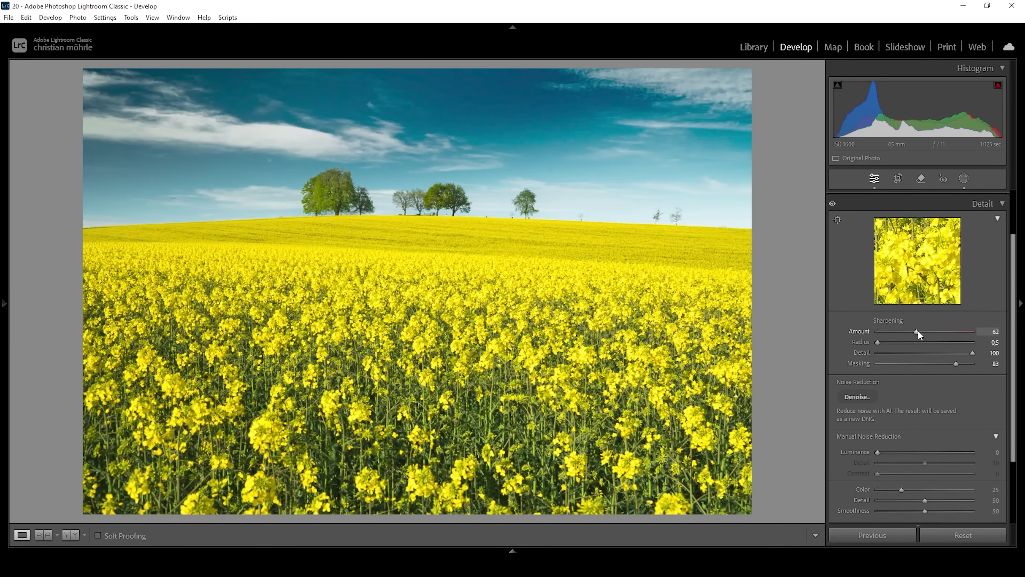
{"action": "left_click_drag", "start_coordinate": [917, 330], "coordinate": [917, 330]}
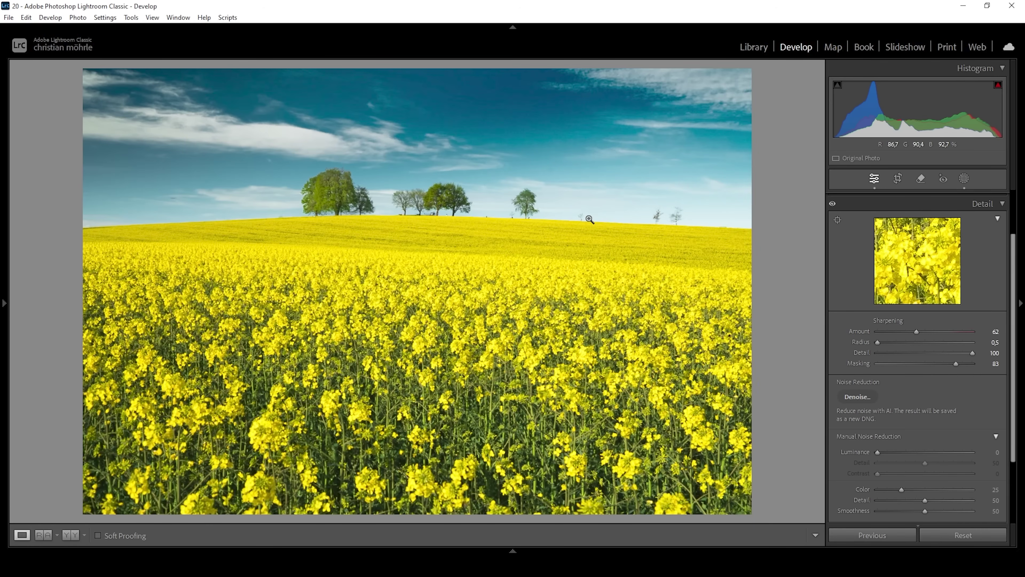
- Send the edited rapeseed photo from Lightroom to Photoshop as a Smart Object
{"action": "key", "text": "F6"}
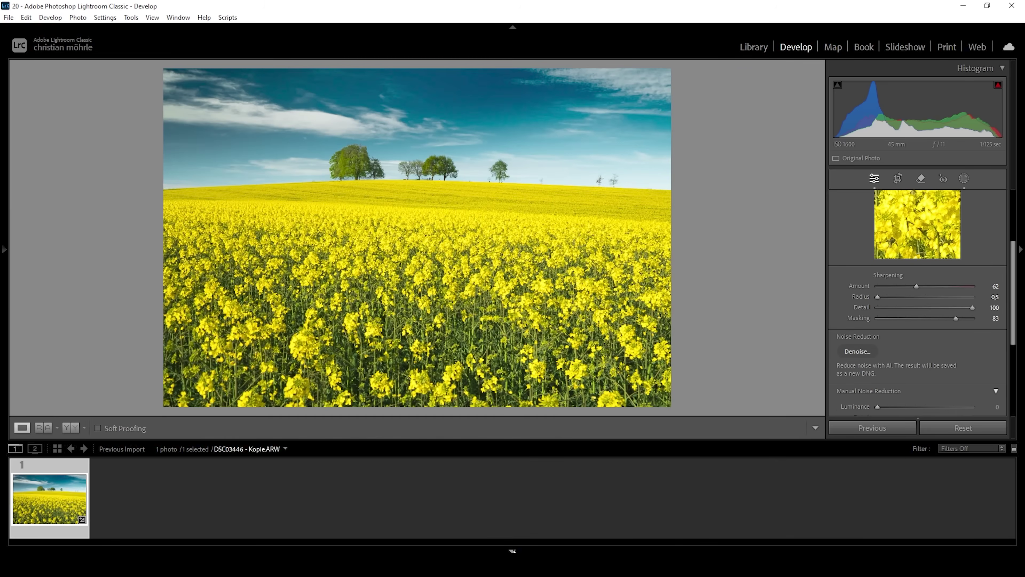
{"action": "right_click", "coordinate": [43, 490]}
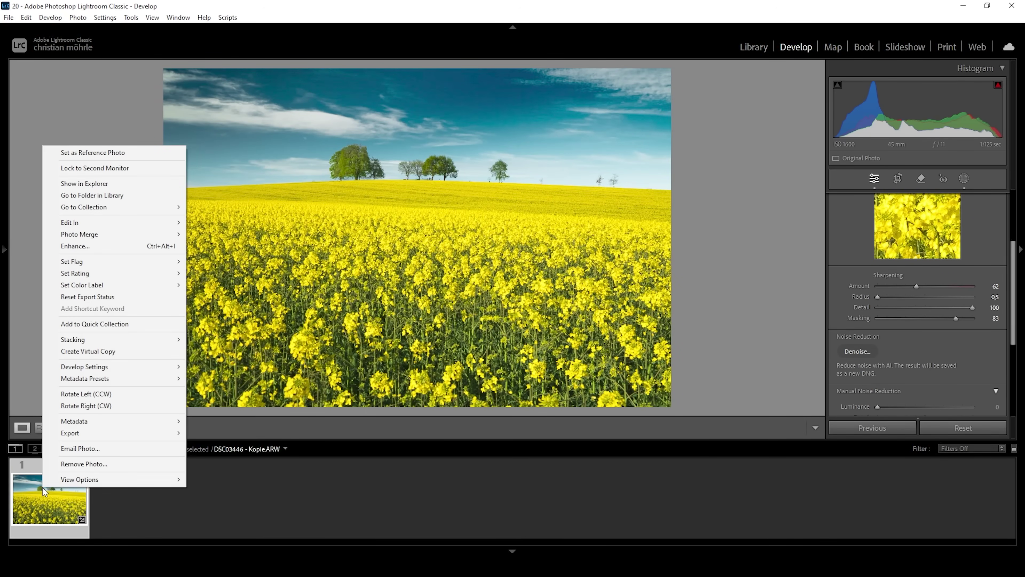
{"action": "mouse_move", "coordinate": [139, 223]}
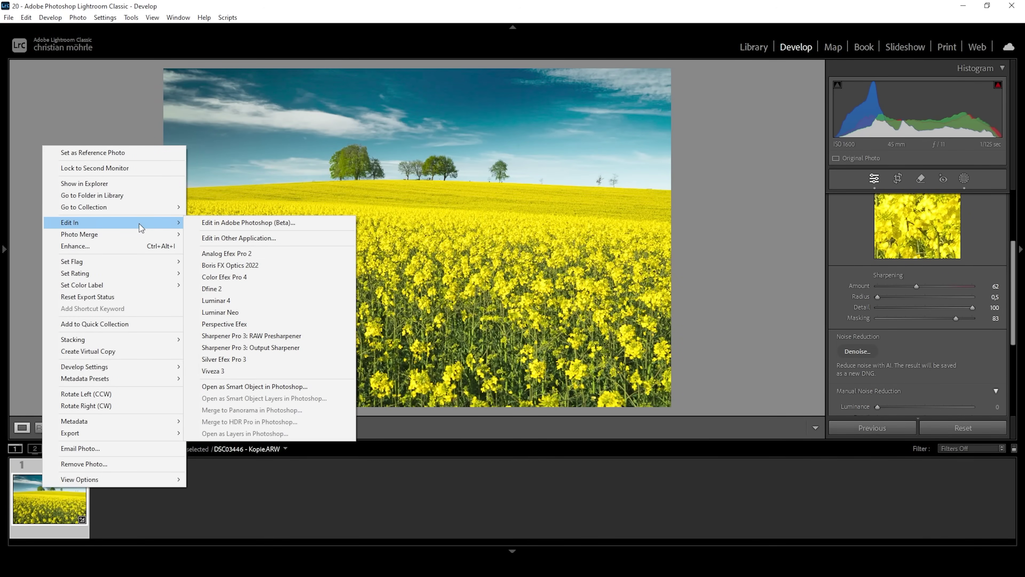
{"action": "left_click", "coordinate": [306, 388]}
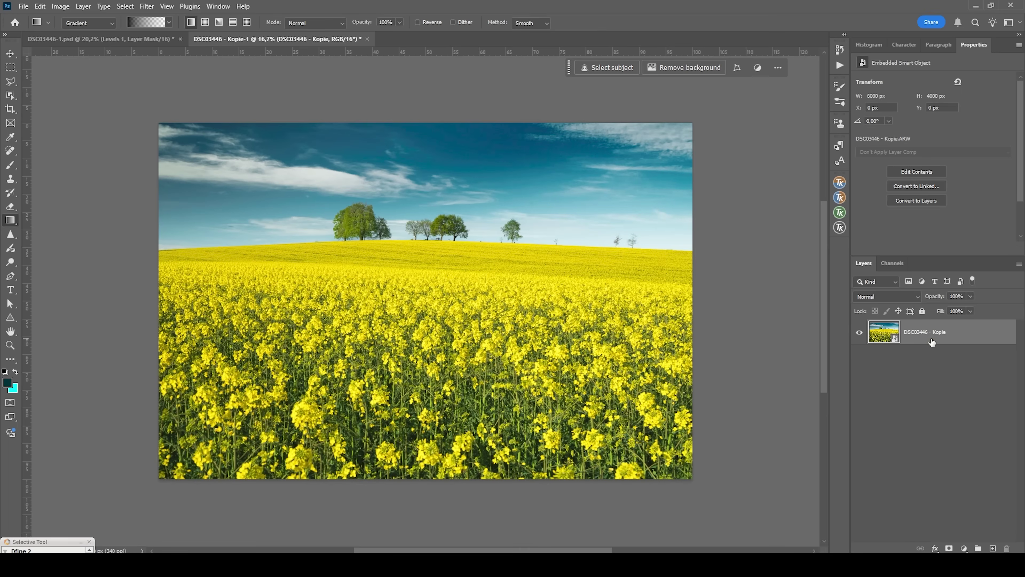
- Duplicate the photo's Smart Object layer and rasterize the copy
{"action": "key", "text": "ctrl+j"}
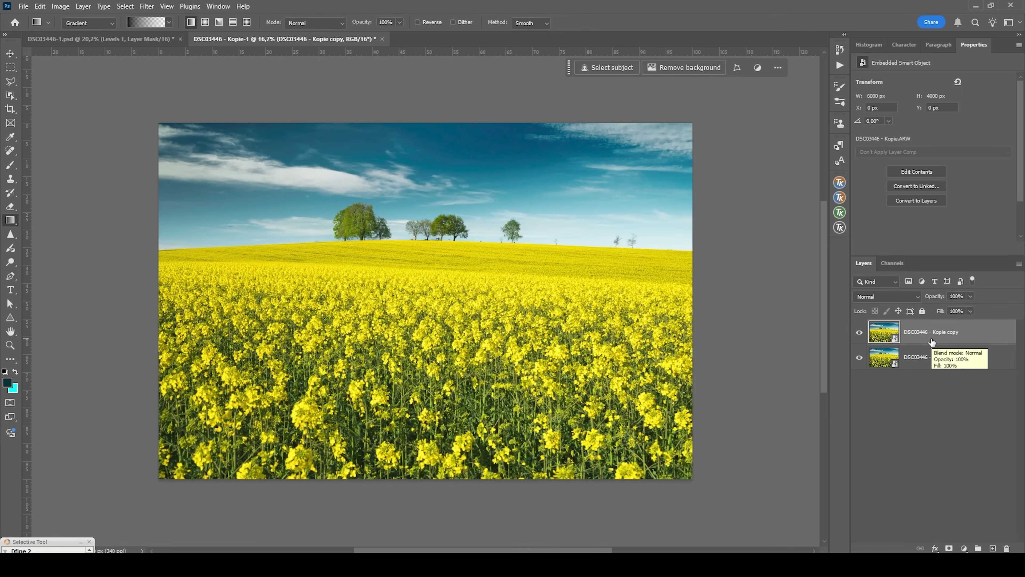
{"action": "left_click", "coordinate": [957, 328]}
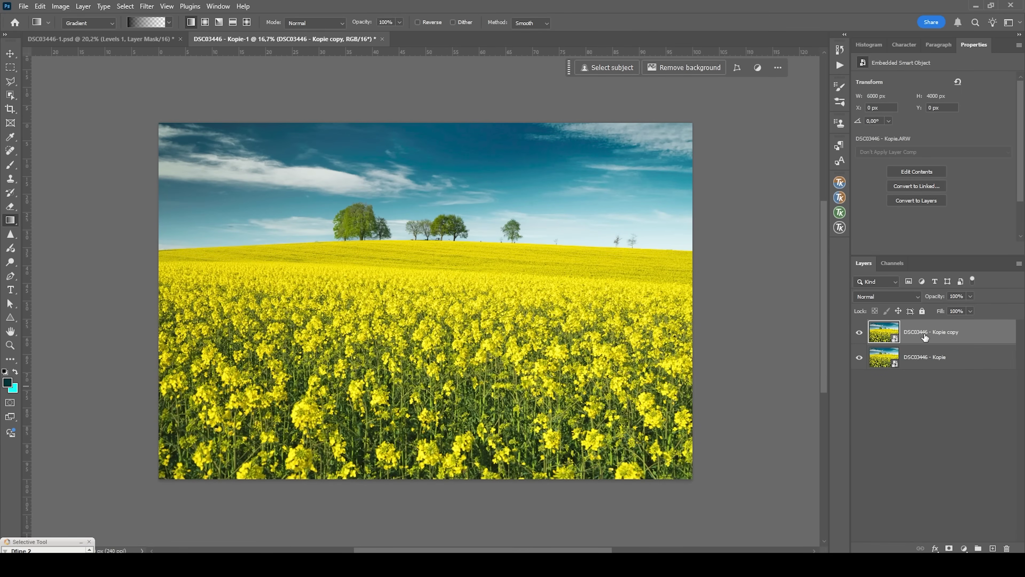
{"action": "right_click", "coordinate": [903, 331]}
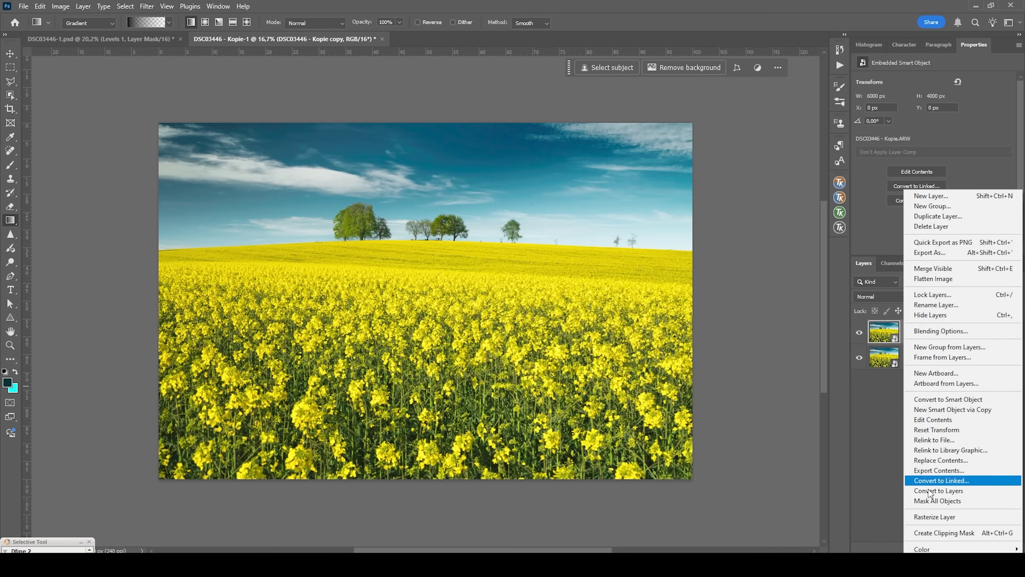
{"action": "left_click", "coordinate": [933, 517]}
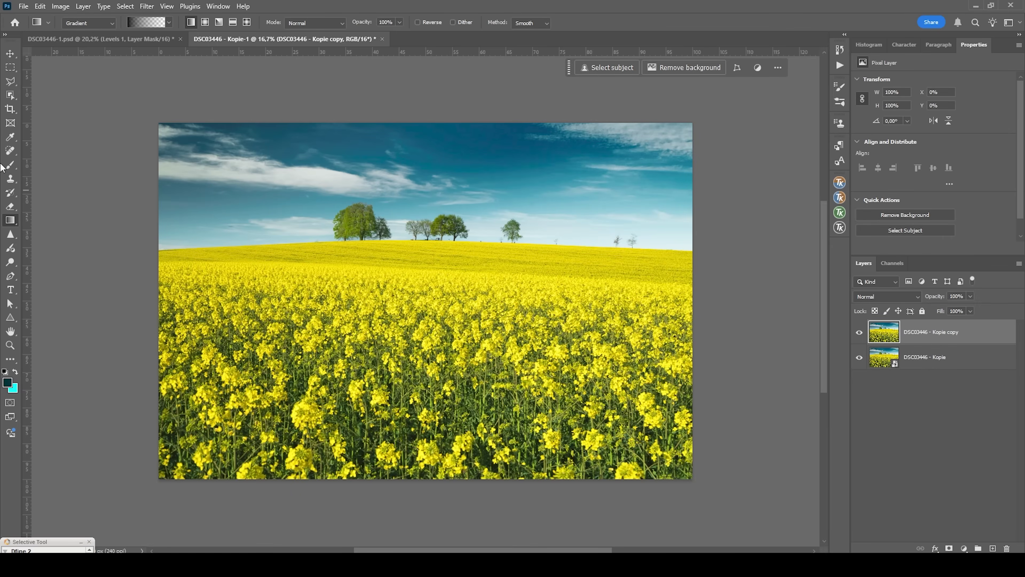
- Remove the tiny distant trees on the horizon beside the lone tree using the Spot Healing Brush in Content-Aware mode
{"action": "left_click", "coordinate": [11, 153]}
{"action": "scroll", "coordinate": [619, 237], "scroll_direction": "up", "scroll_amount": 5}
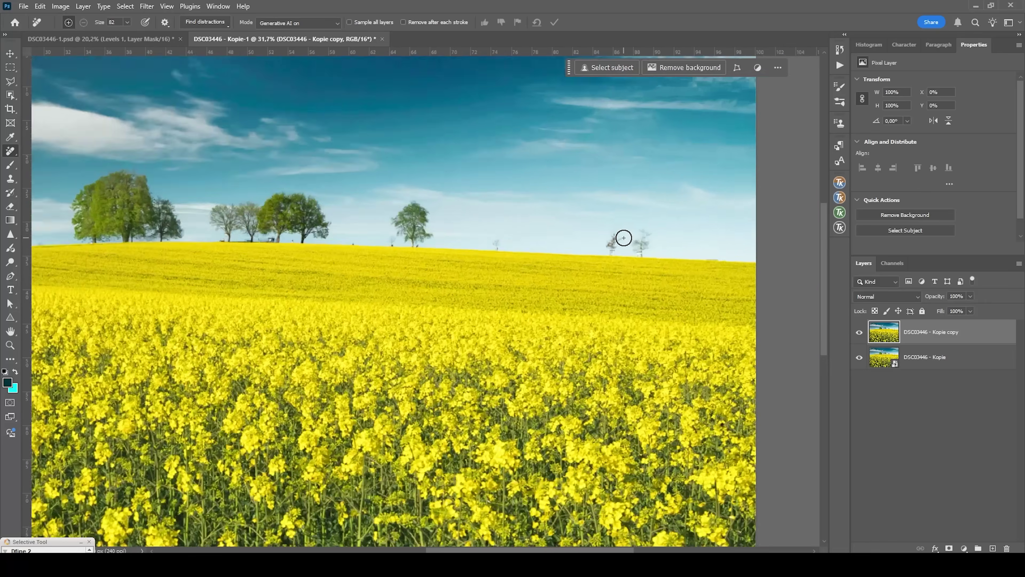
{"action": "scroll", "coordinate": [304, 226], "scroll_direction": "up", "scroll_amount": 5}
{"action": "right_click", "coordinate": [366, 294], "text": "alt"}
{"action": "left_click_drag", "start_coordinate": [346, 279], "coordinate": [356, 250]}
{"action": "key", "text": "shift+j"}
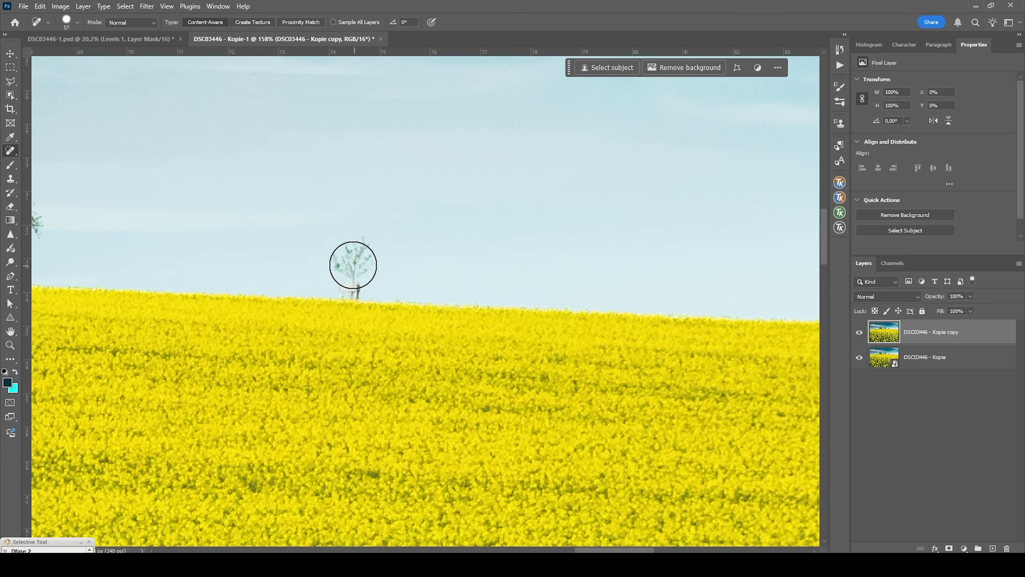
{"action": "left_click_drag", "start_coordinate": [357, 259], "coordinate": [348, 287]}
{"action": "left_click_drag", "start_coordinate": [603, 551], "coordinate": [653, 551]}
{"action": "mouse_move", "coordinate": [473, 309]}
{"action": "left_mouse_down"}
{"action": "mouse_move", "coordinate": [432, 283]}
{"action": "mouse_move", "coordinate": [414, 252]}
{"action": "left_mouse_up"}
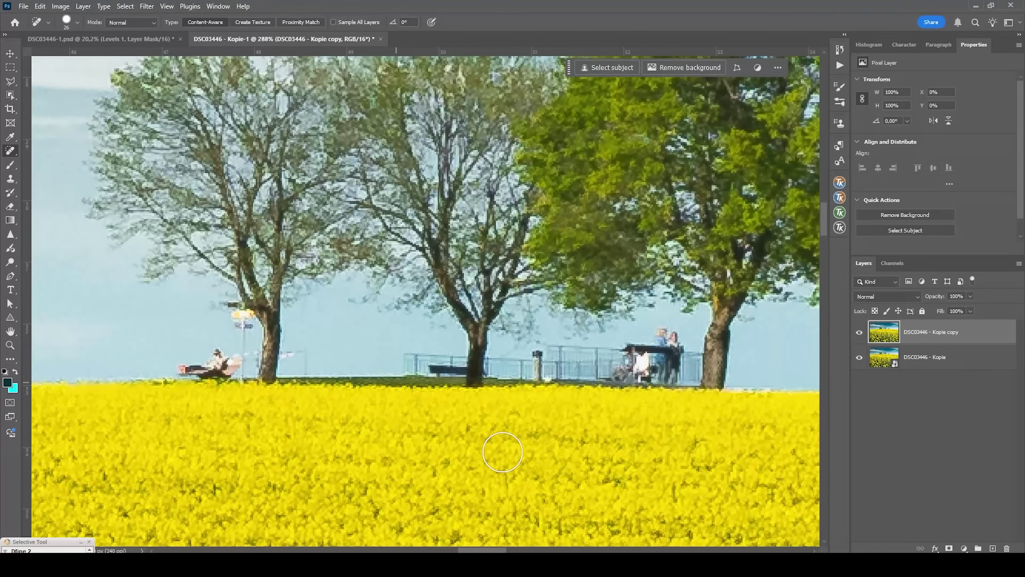
- Undo the last healing stroke and clear the signpost, benches, people and railings beneath the middle tree group with the Remove tool
{"action": "key", "text": "ctrl+z"}
{"action": "right_click", "coordinate": [10, 152]}
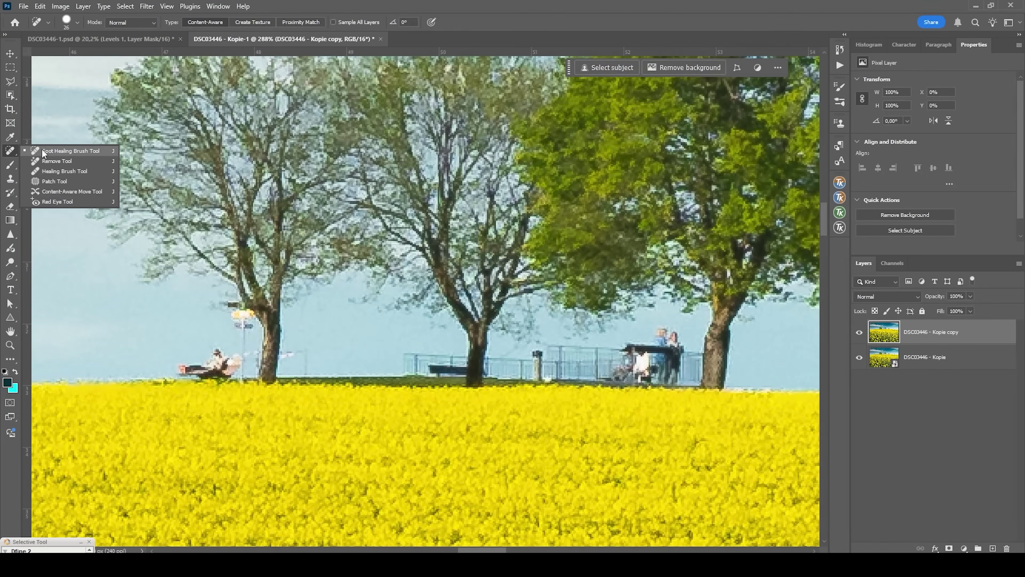
{"action": "left_click", "coordinate": [68, 158]}
{"action": "mouse_move", "coordinate": [233, 369]}
{"action": "left_mouse_down"}
{"action": "mouse_move", "coordinate": [216, 362]}
{"action": "mouse_move", "coordinate": [202, 382]}
{"action": "mouse_move", "coordinate": [238, 362]}
{"action": "mouse_move", "coordinate": [295, 359]}
{"action": "mouse_move", "coordinate": [295, 383]}
{"action": "mouse_move", "coordinate": [278, 383]}
{"action": "mouse_move", "coordinate": [295, 366]}
{"action": "mouse_move", "coordinate": [281, 334]}
{"action": "mouse_move", "coordinate": [288, 305]}
{"action": "left_mouse_up"}
{"action": "scroll", "coordinate": [213, 376], "scroll_direction": "up", "scroll_amount": 2}
{"action": "left_click_drag", "start_coordinate": [346, 384], "coordinate": [371, 367]}
{"action": "left_click_drag", "start_coordinate": [524, 369], "coordinate": [549, 401]}
{"action": "scroll", "coordinate": [258, 394], "scroll_direction": "right", "scroll_amount": 3}
{"action": "scroll", "coordinate": [259, 394], "scroll_direction": "down", "scroll_amount": 5}
{"action": "left_click", "coordinate": [554, 23]}
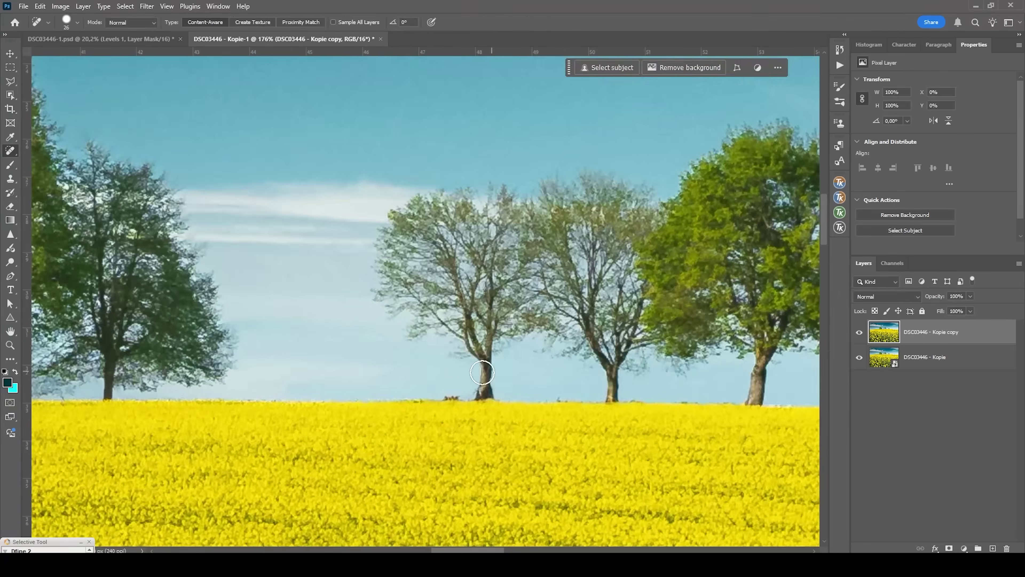
{"action": "key", "text": "ctrl+0"}
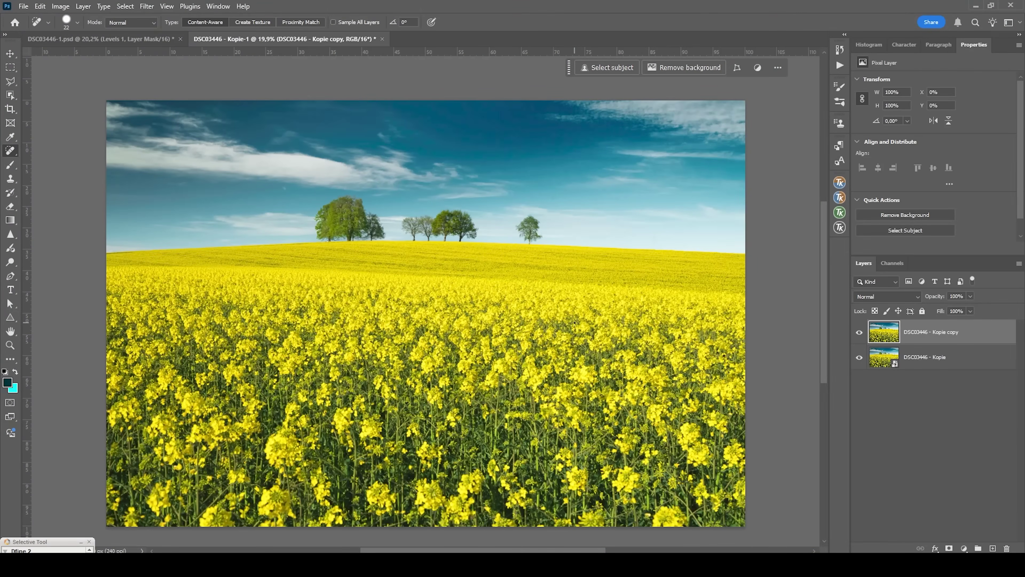
{"action": "scroll", "coordinate": [574, 323], "scroll_direction": "left", "scroll_amount": 1}
{"action": "scroll", "coordinate": [574, 323], "scroll_direction": "down", "scroll_amount": 1}
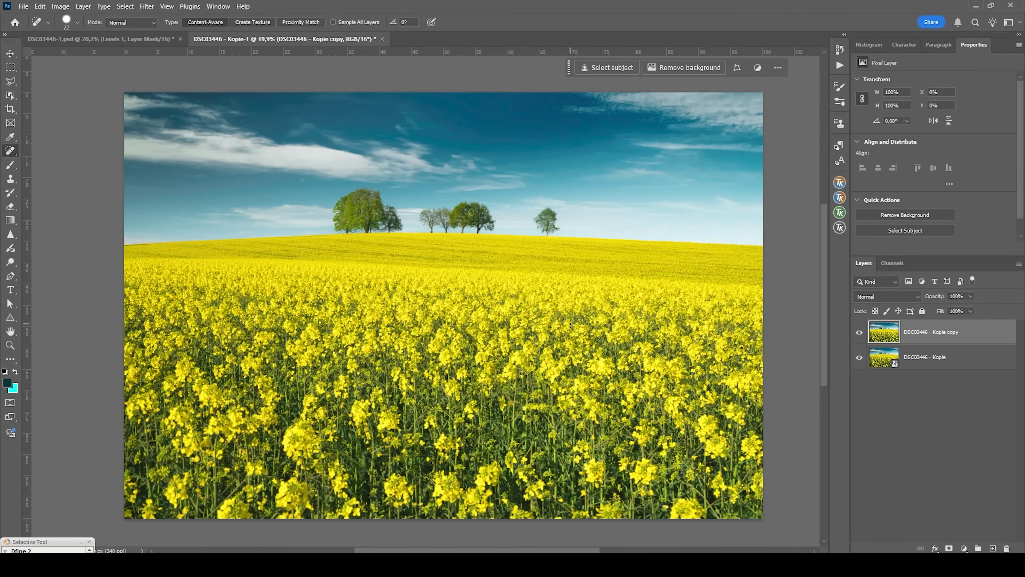